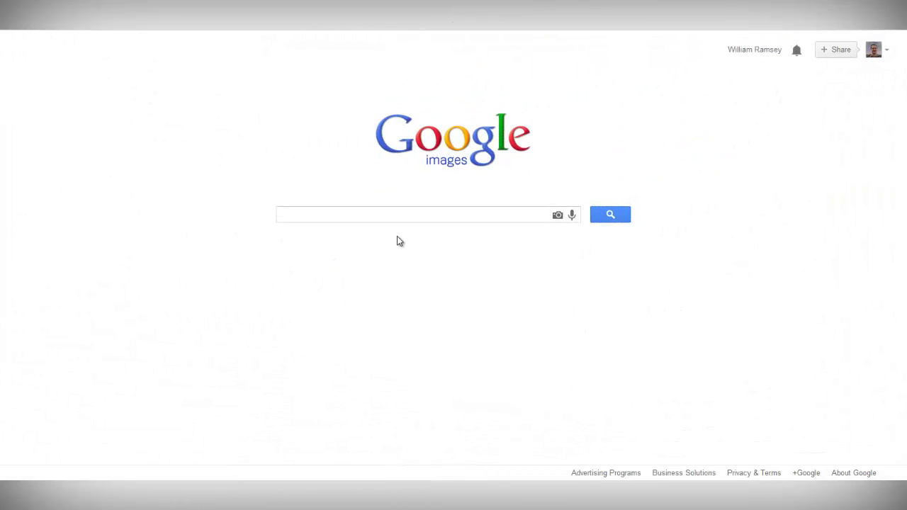
- Search Google Images for 'Megaman PNG' to find source art
{"action": "type", "text": "Megaman P"}
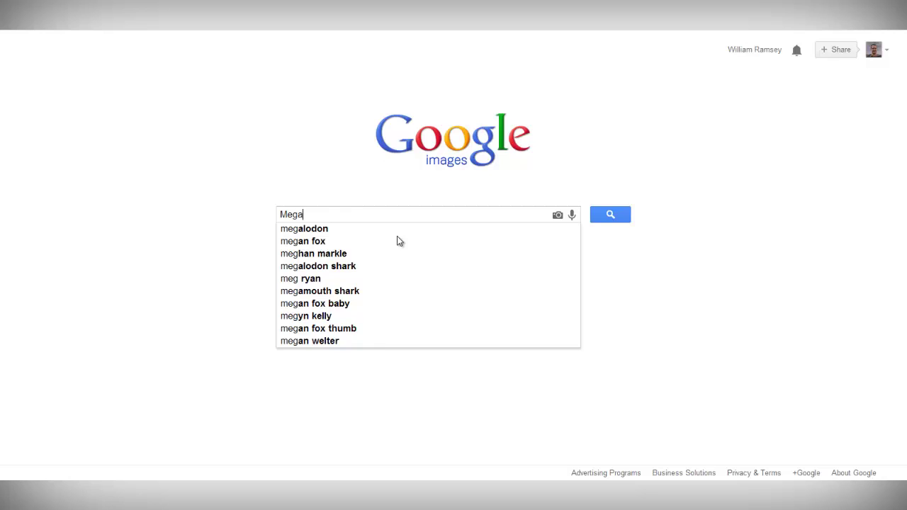
{"action": "type", "text": "NG"}
{"action": "key", "text": "Return"}
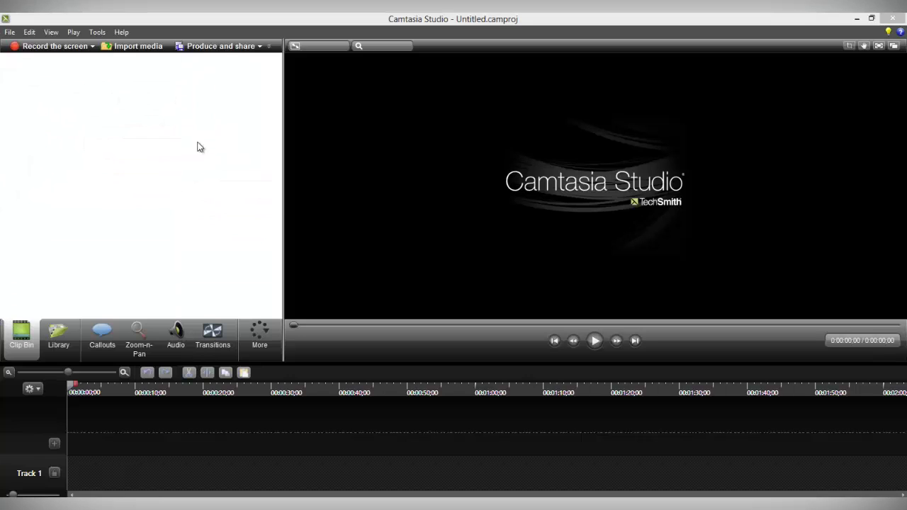
- Import the three downloaded Mega Man images into the Clip Bin
{"action": "right_click", "coordinate": [194, 143]}
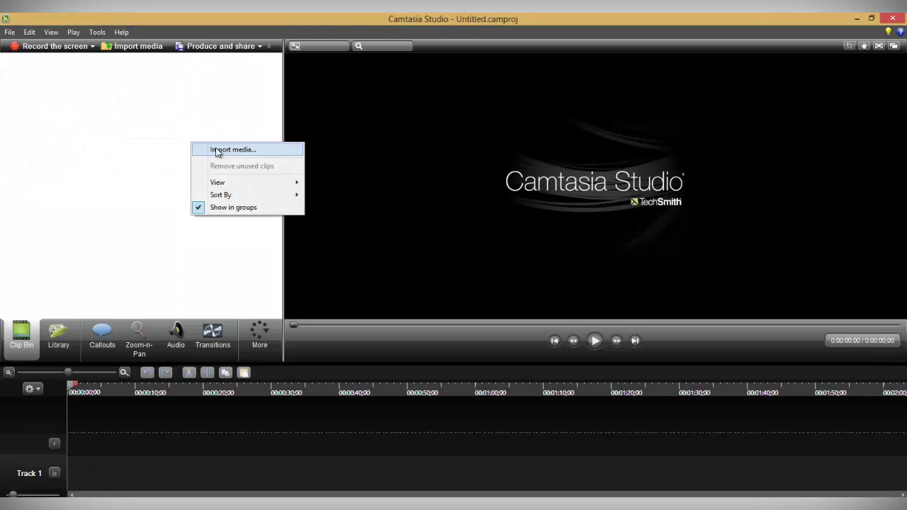
{"action": "left_click", "coordinate": [224, 151]}
{"action": "left_click_drag", "start_coordinate": [571, 257], "coordinate": [365, 170]}
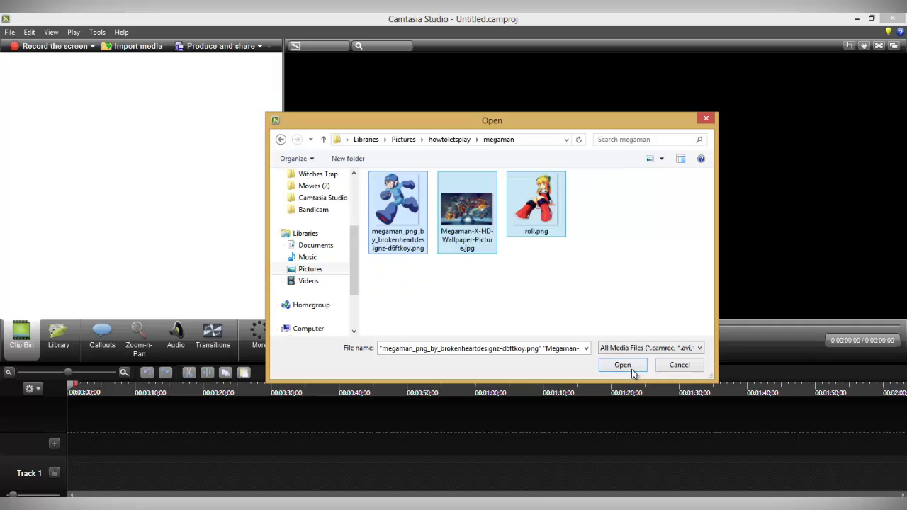
{"action": "left_click", "coordinate": [622, 365]}
- Put the wallpaper image on Track 1 with 1280 x 720 editing dimensions
{"action": "left_click_drag", "start_coordinate": [62, 129], "coordinate": [96, 374]}
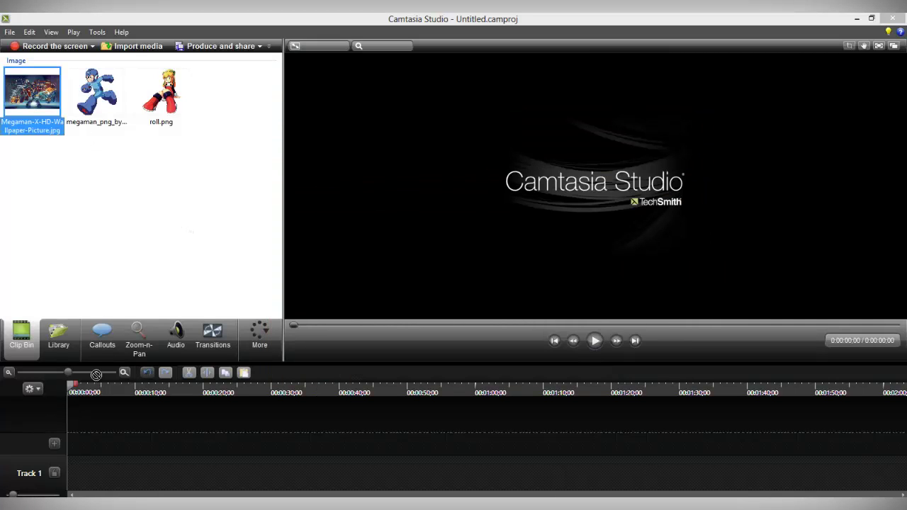
{"action": "mouse_move", "coordinate": [92, 473]}
{"action": "left_mouse_down"}
{"action": "mouse_move", "coordinate": [77, 477]}
{"action": "mouse_move", "coordinate": [89, 477]}
{"action": "left_mouse_up"}
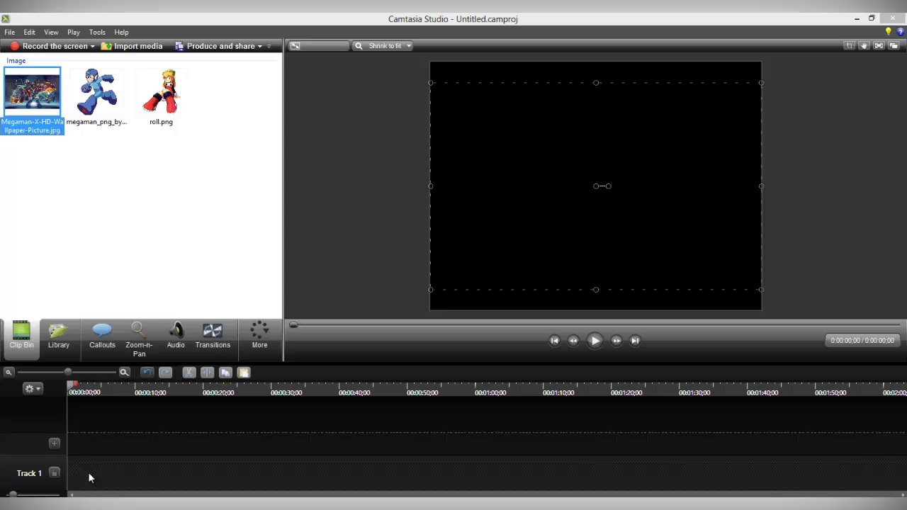
{"action": "left_click", "coordinate": [461, 264]}
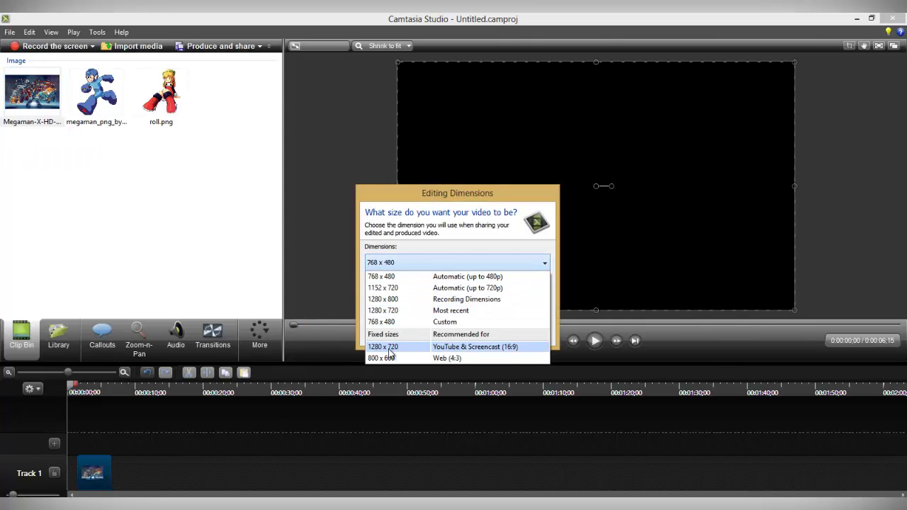
{"action": "left_click", "coordinate": [419, 352]}
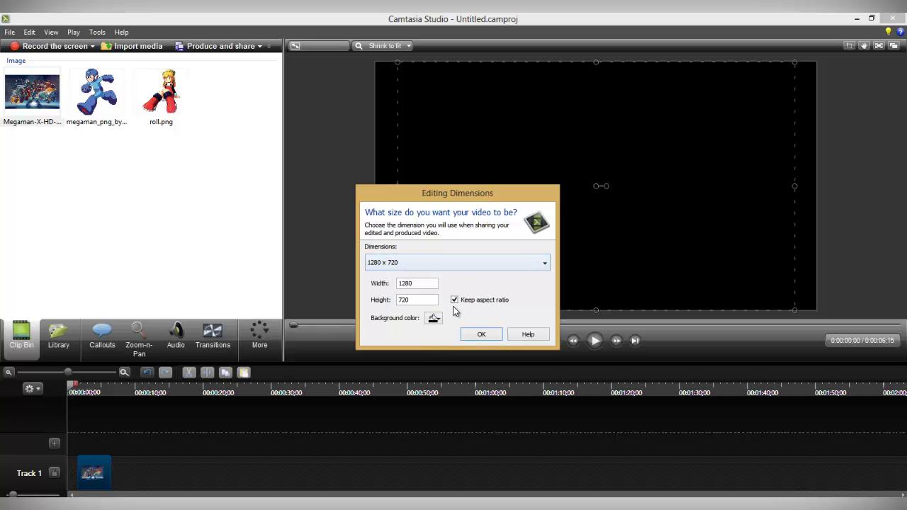
{"action": "left_click", "coordinate": [479, 336]}
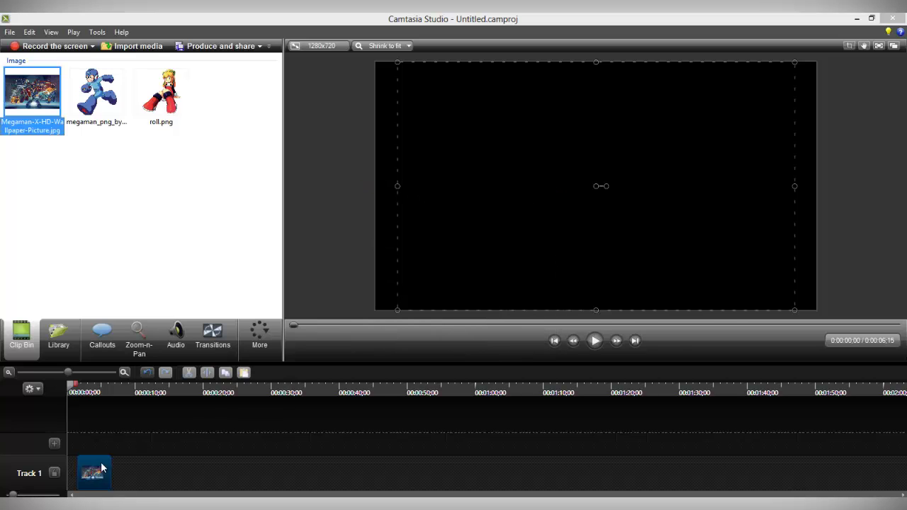
{"action": "left_click_drag", "start_coordinate": [101, 467], "coordinate": [131, 478]}
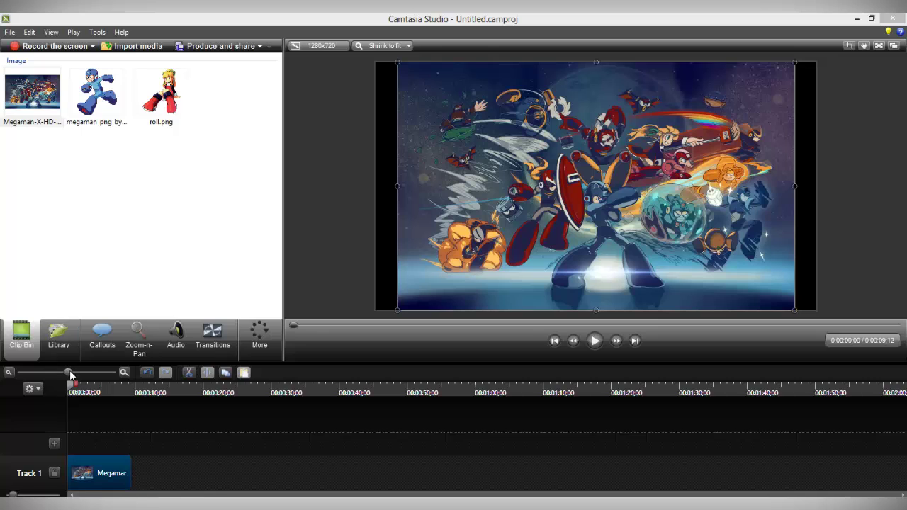
- Zoom the timeline in and lengthen the wallpaper clip to about 10 seconds
{"action": "left_click_drag", "start_coordinate": [70, 374], "coordinate": [82, 374]}
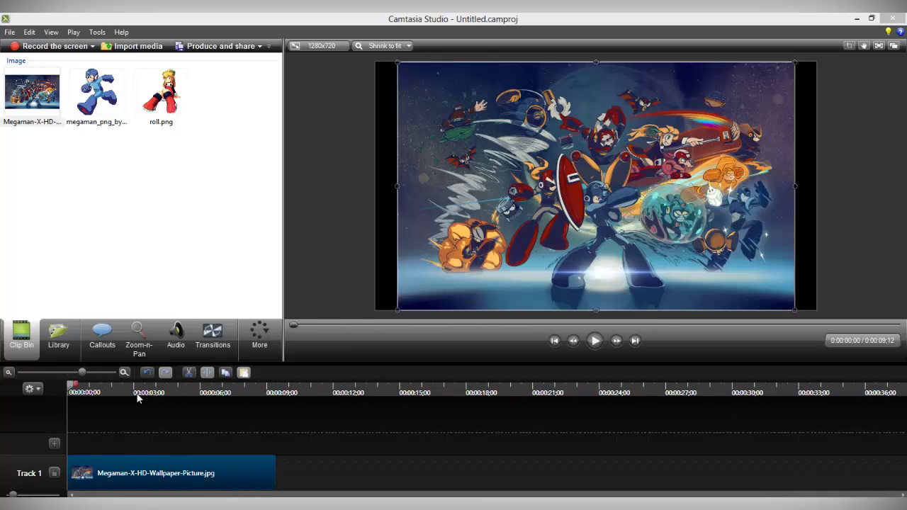
{"action": "left_click", "coordinate": [92, 370]}
{"action": "left_click_drag", "start_coordinate": [371, 469], "coordinate": [391, 469]}
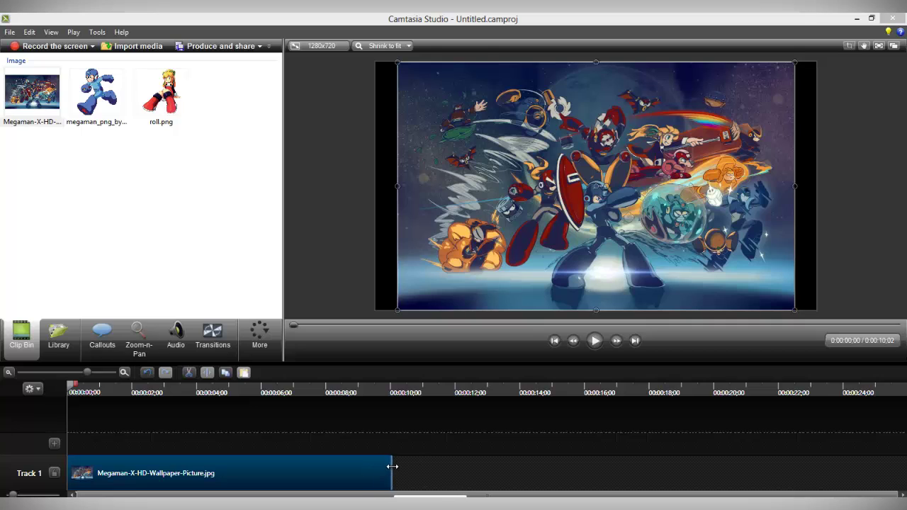
- Scale the wallpaper to 200%, shift it right to X 591, and set X rotation to -25
{"action": "left_click", "coordinate": [269, 340]}
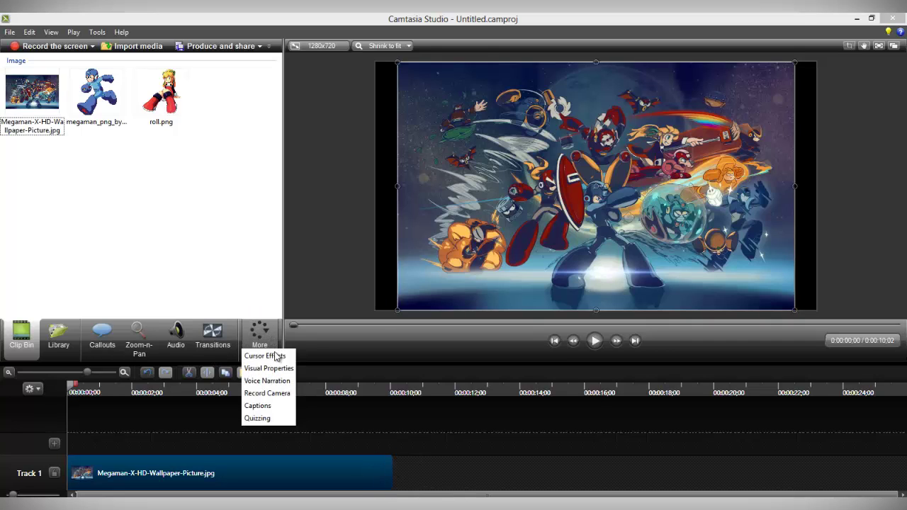
{"action": "left_click", "coordinate": [268, 367]}
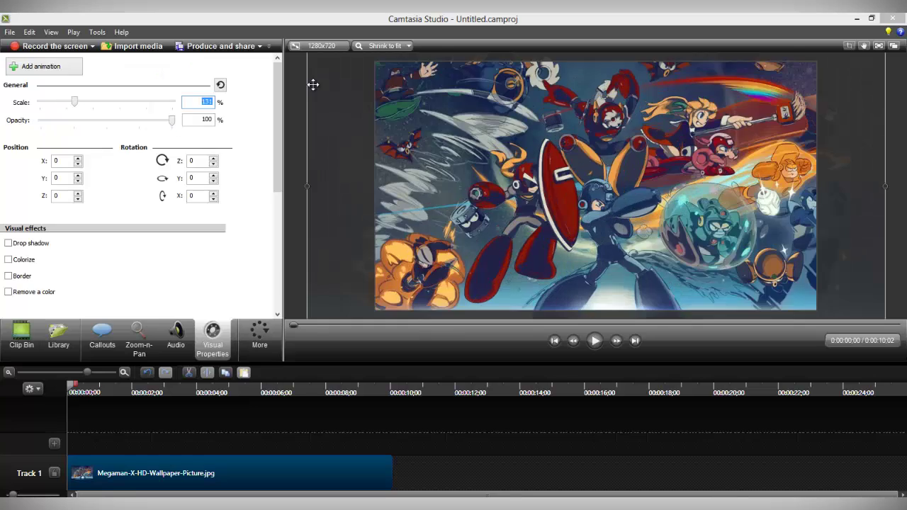
{"action": "type", "text": "200"}
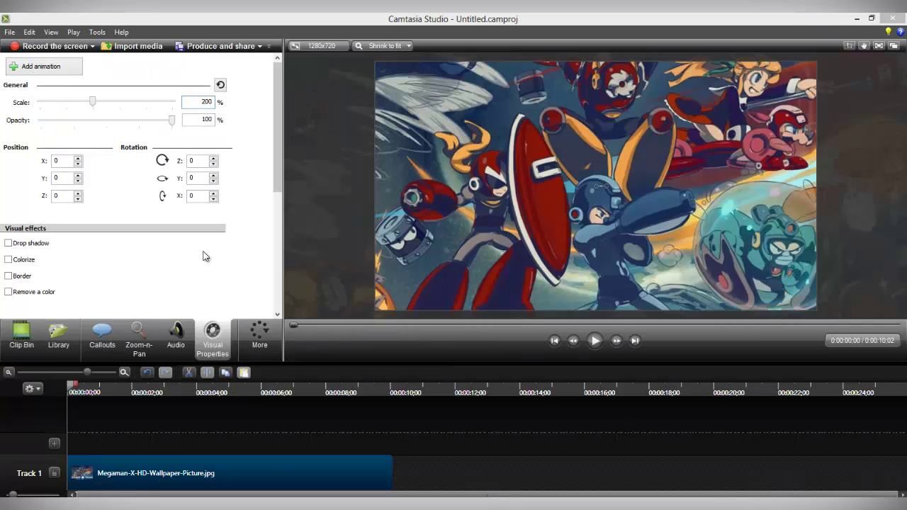
{"action": "left_click_drag", "start_coordinate": [467, 163], "coordinate": [697, 158]}
{"action": "left_click", "coordinate": [206, 197]}
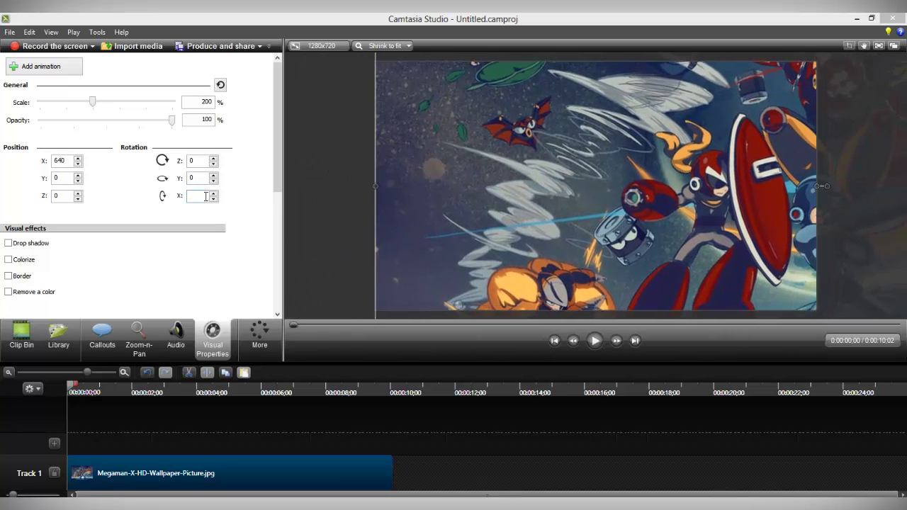
{"action": "type", "text": "-25"}
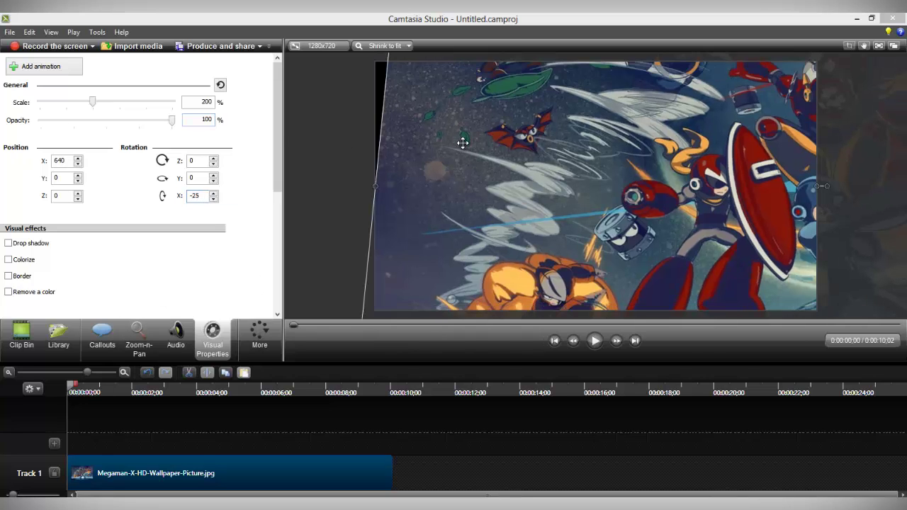
{"action": "left_click_drag", "start_coordinate": [461, 142], "coordinate": [443, 143]}
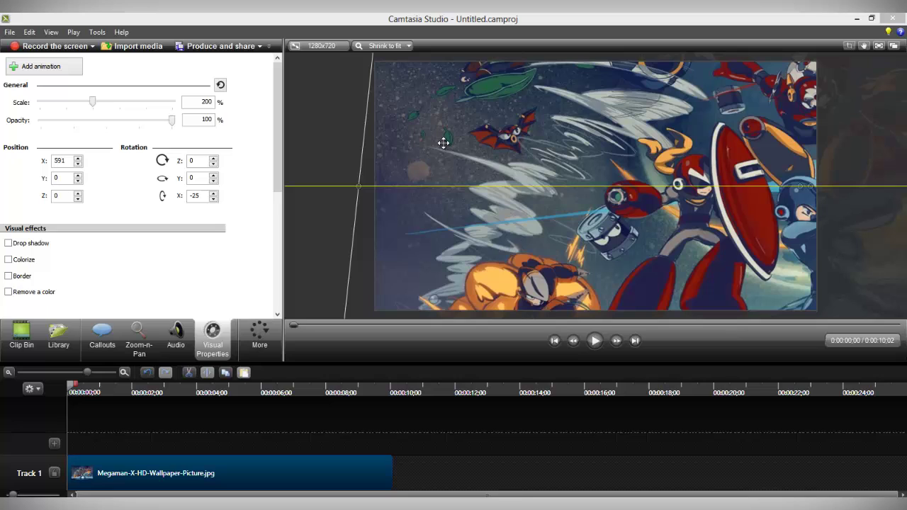
- Set the wallpaper's Y rotation to 25 and add an animation spanning the whole clip
{"action": "type", "text": "25"}
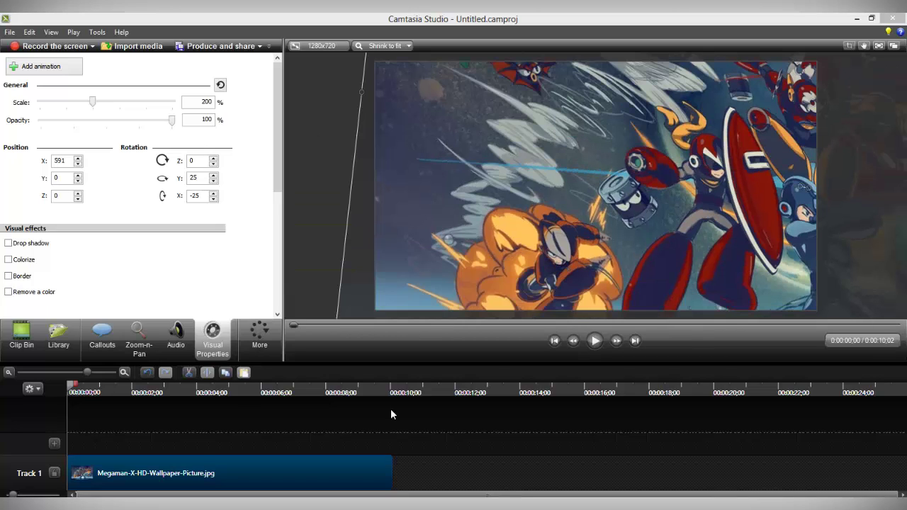
{"action": "left_click", "coordinate": [391, 393]}
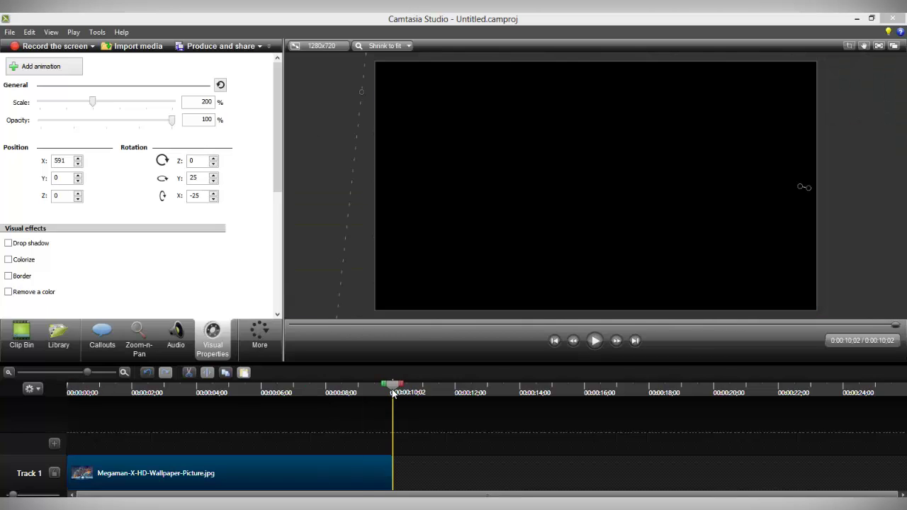
{"action": "left_click", "coordinate": [44, 68]}
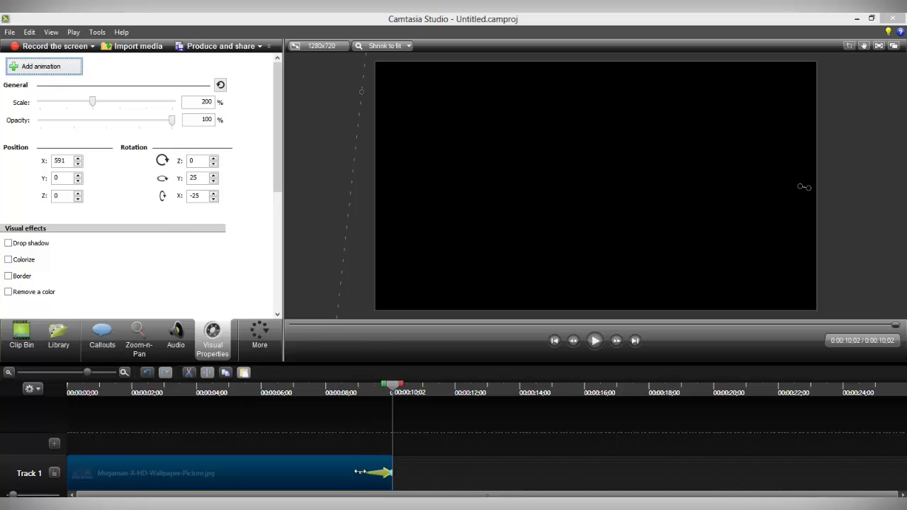
{"action": "left_click_drag", "start_coordinate": [361, 473], "coordinate": [71, 473]}
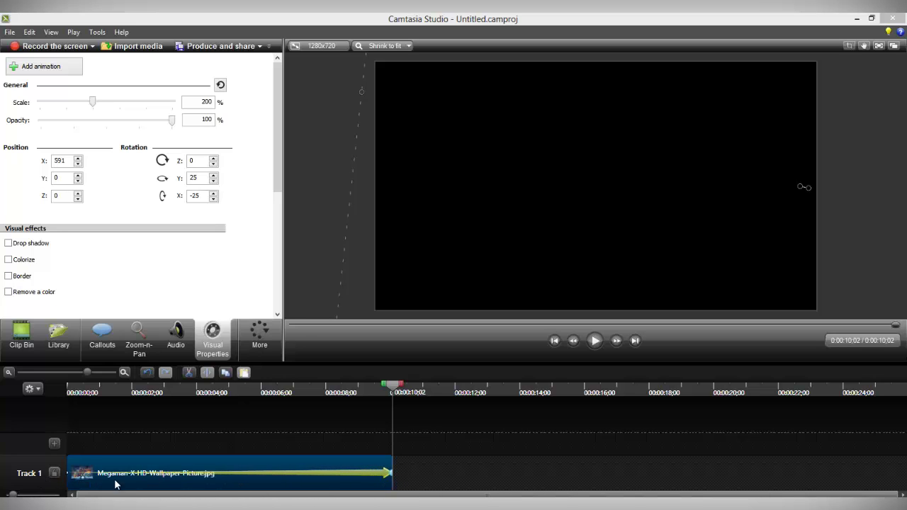
{"action": "right_click", "coordinate": [389, 472]}
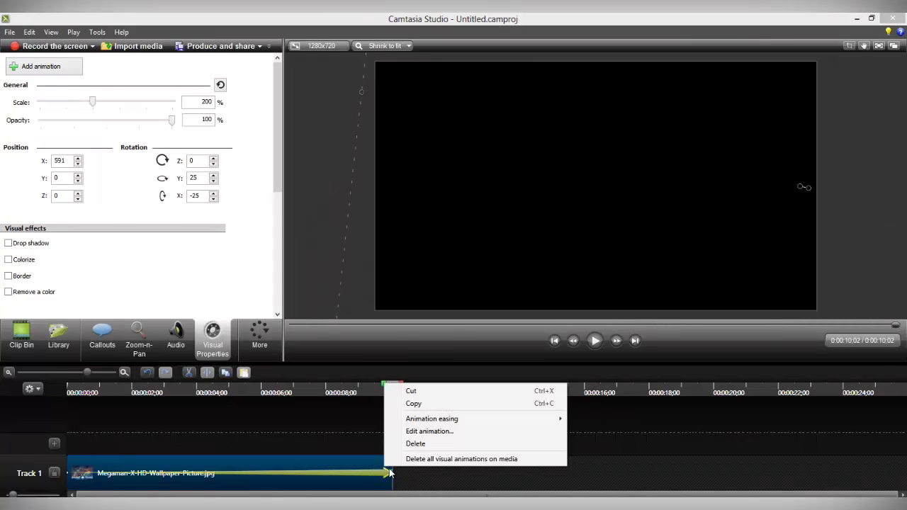
{"action": "left_click", "coordinate": [425, 434]}
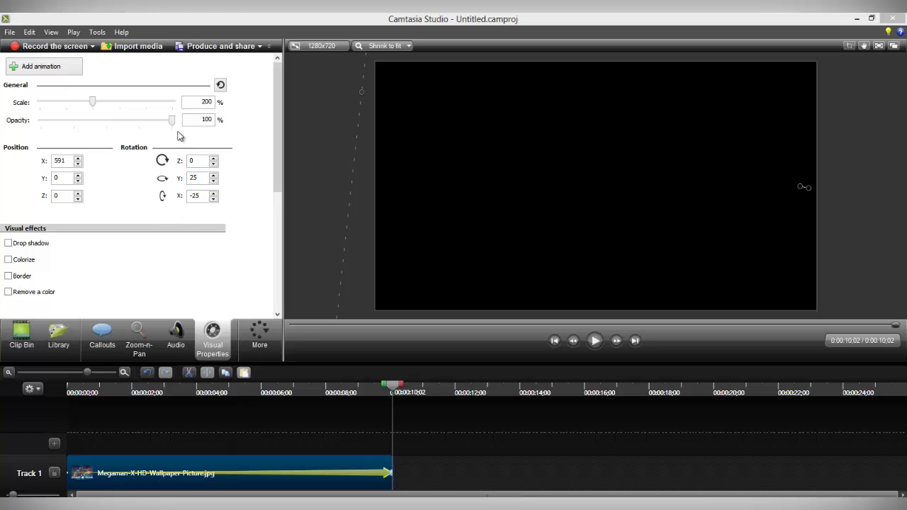
- Make the animation end with rotations at 0 and Position X at -591
{"action": "double_click", "coordinate": [198, 177]}
{"action": "double_click", "coordinate": [198, 195]}
{"action": "type", "text": "0"}
{"action": "left_click", "coordinate": [58, 160]}
{"action": "type", "text": "-"}
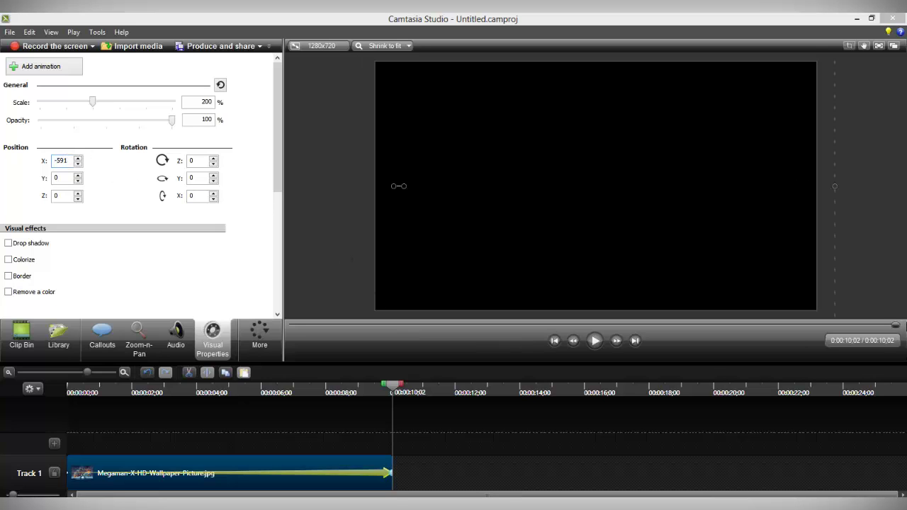
- Preview the wallpaper pan-and-untilt animation from the start
{"action": "left_click_drag", "start_coordinate": [894, 330], "coordinate": [228, 333]}
{"action": "left_click", "coordinate": [595, 340]}
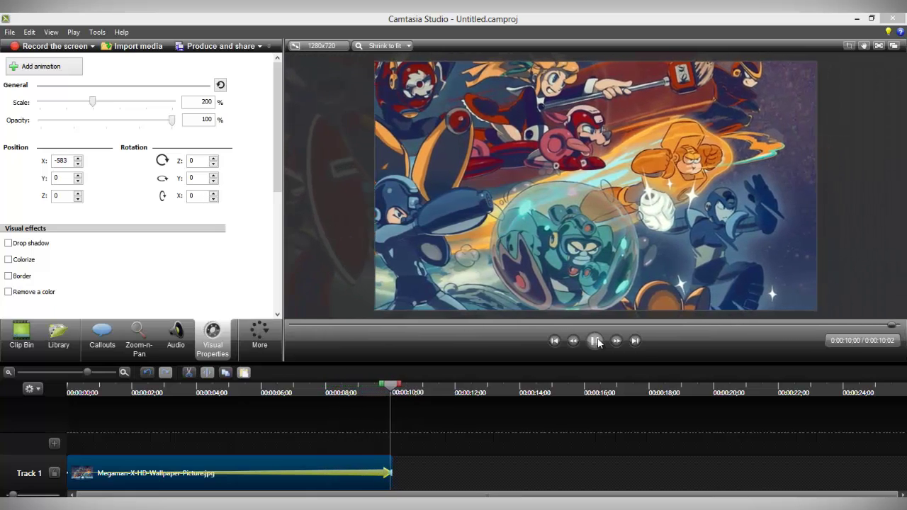
{"action": "left_click", "coordinate": [595, 341]}
{"action": "left_click", "coordinate": [595, 340]}
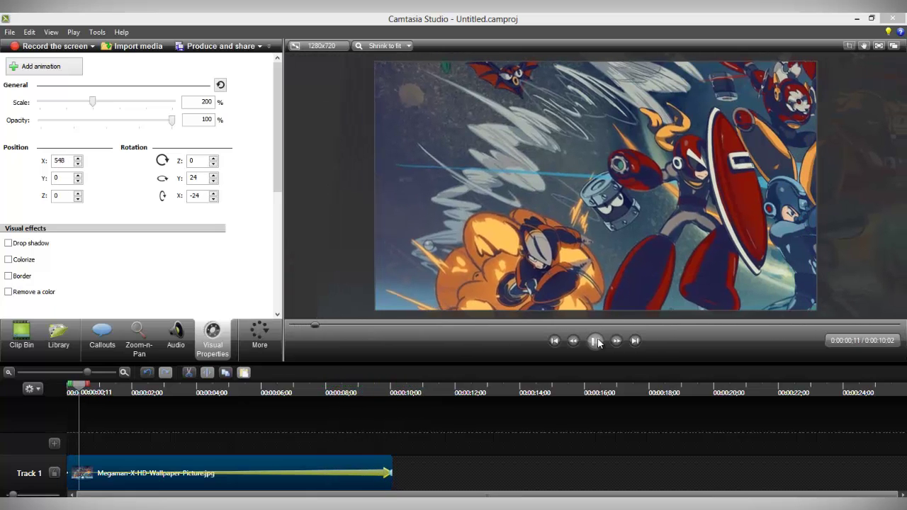
{"action": "left_click", "coordinate": [270, 449]}
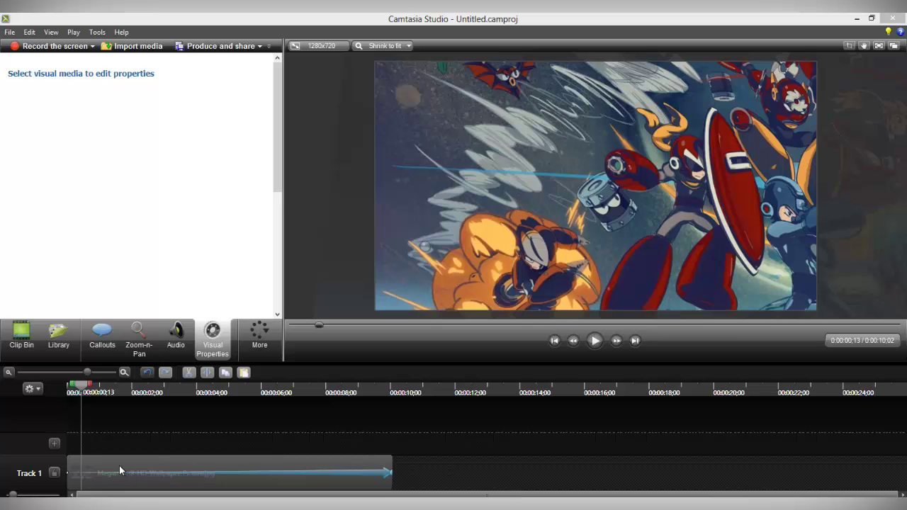
- Place the Mega Man image on a new Track 2, matching the wallpaper's length
{"action": "left_click", "coordinate": [31, 346]}
{"action": "left_click", "coordinate": [102, 109]}
{"action": "left_click_drag", "start_coordinate": [102, 110], "coordinate": [114, 440]}
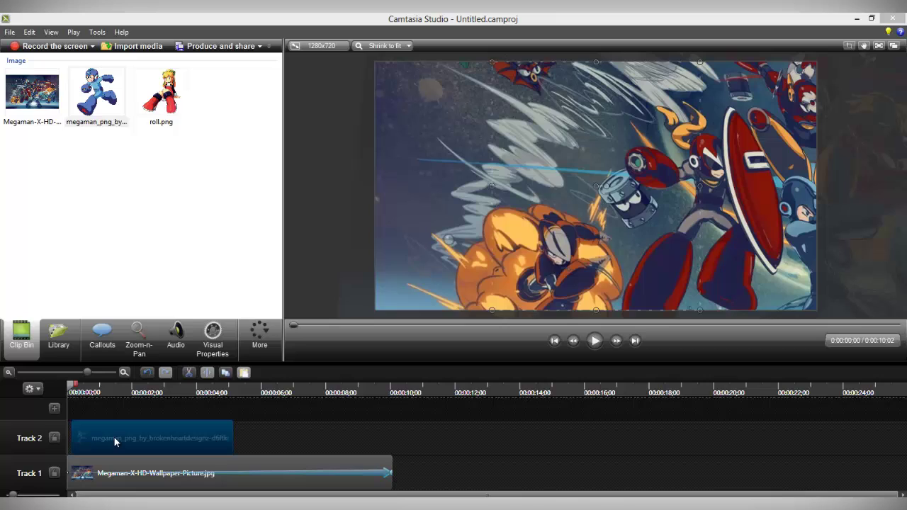
{"action": "left_click_drag", "start_coordinate": [226, 431], "coordinate": [389, 425]}
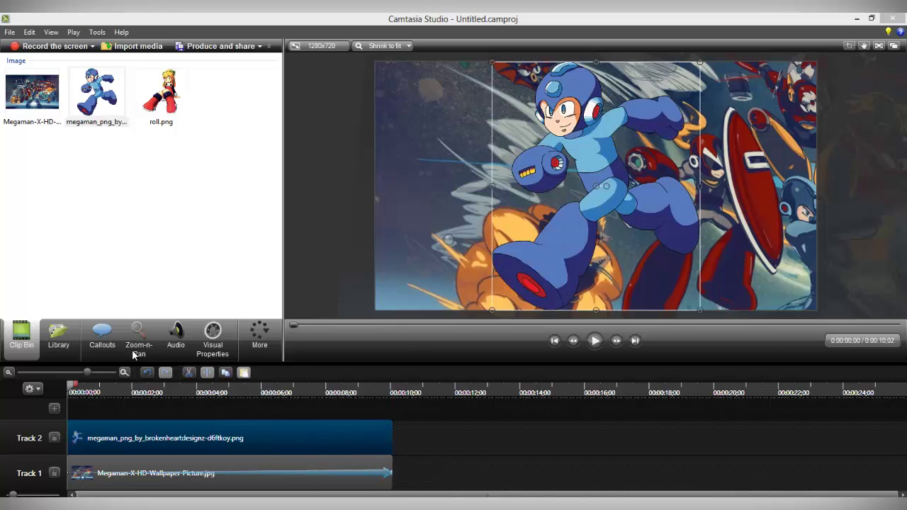
- Scale Mega Man to 45%, move him left to X -430, and flip him with 180 Y rotation
{"action": "left_click", "coordinate": [217, 352]}
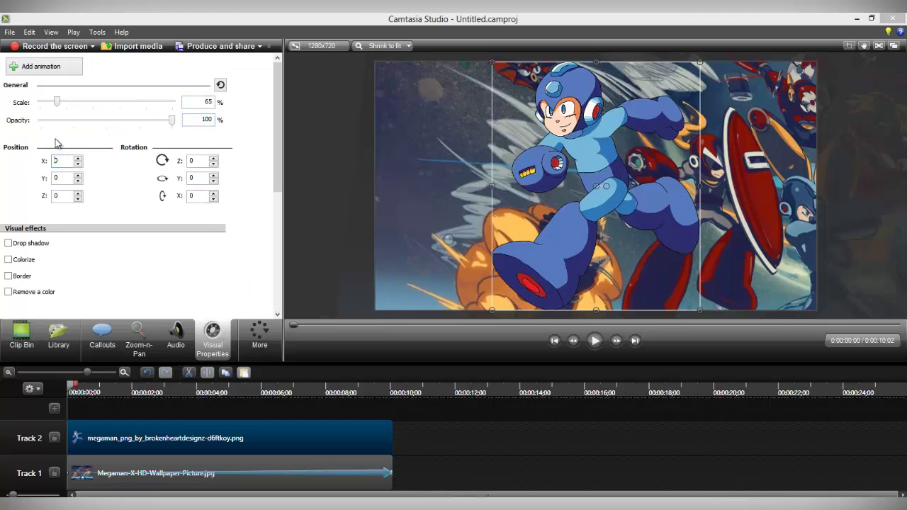
{"action": "left_click_drag", "start_coordinate": [201, 102], "coordinate": [221, 105]}
{"action": "type", "text": "45"}
{"action": "key", "text": "Return"}
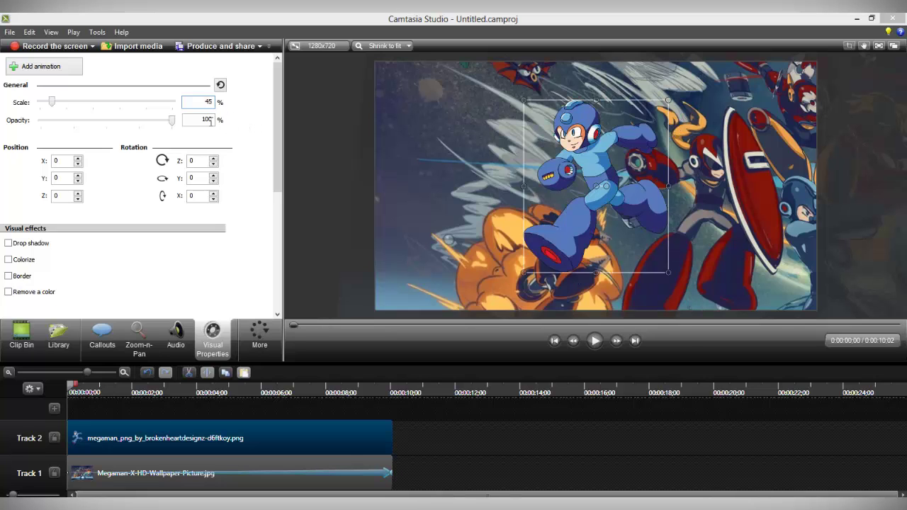
{"action": "left_click_drag", "start_coordinate": [599, 165], "coordinate": [454, 166]}
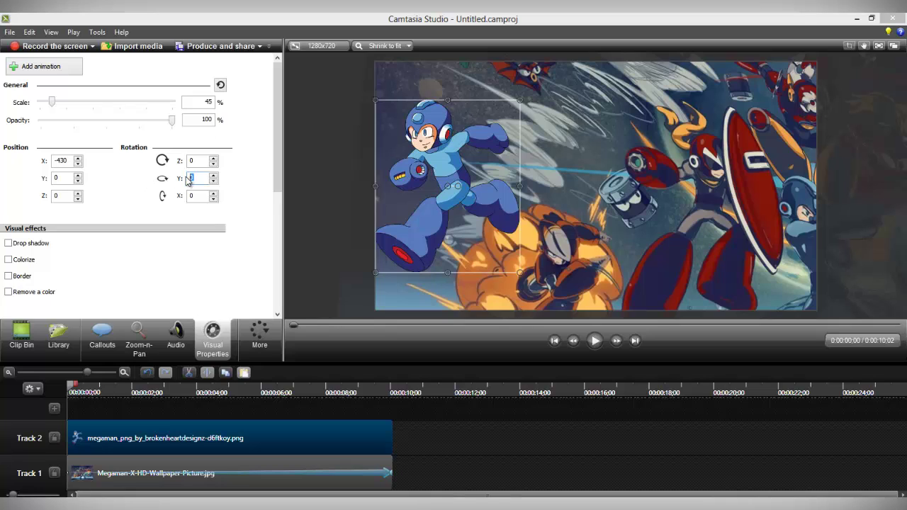
{"action": "type", "text": "180"}
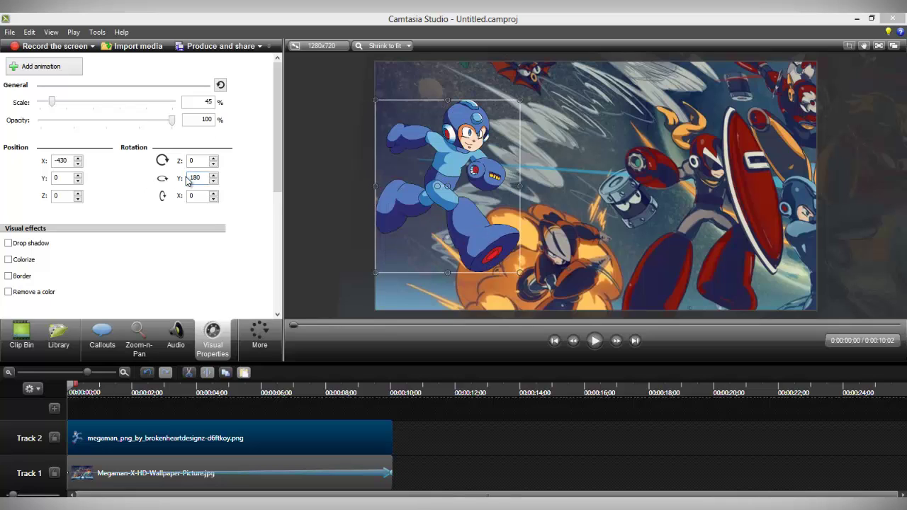
{"action": "left_click", "coordinate": [352, 487]}
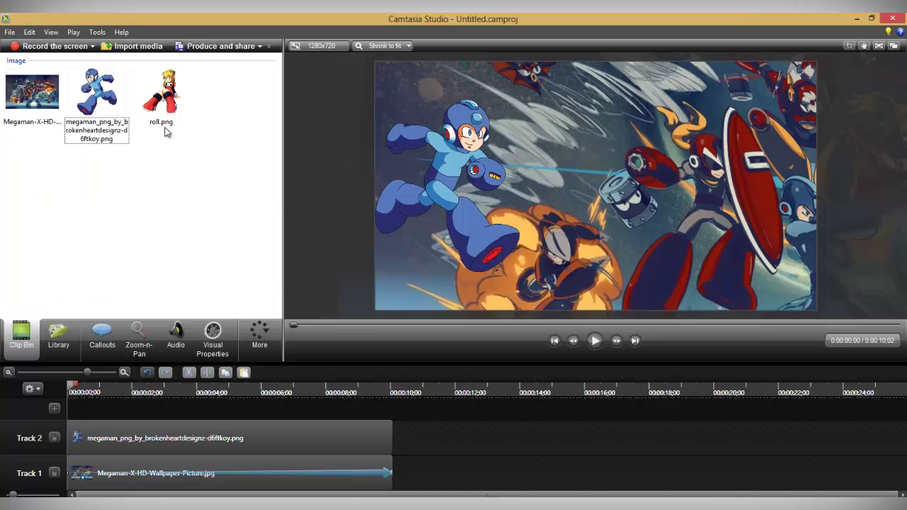
- Add roll.png on Track 3, extended to match the other clips
{"action": "left_click_drag", "start_coordinate": [163, 99], "coordinate": [82, 416]}
{"action": "left_click_drag", "start_coordinate": [157, 415], "coordinate": [157, 415]}
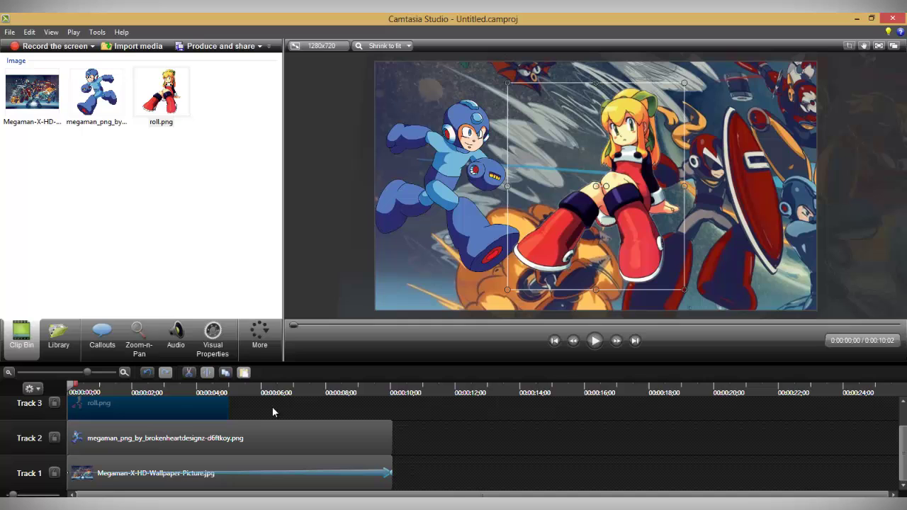
{"action": "left_click_drag", "start_coordinate": [236, 405], "coordinate": [403, 402]}
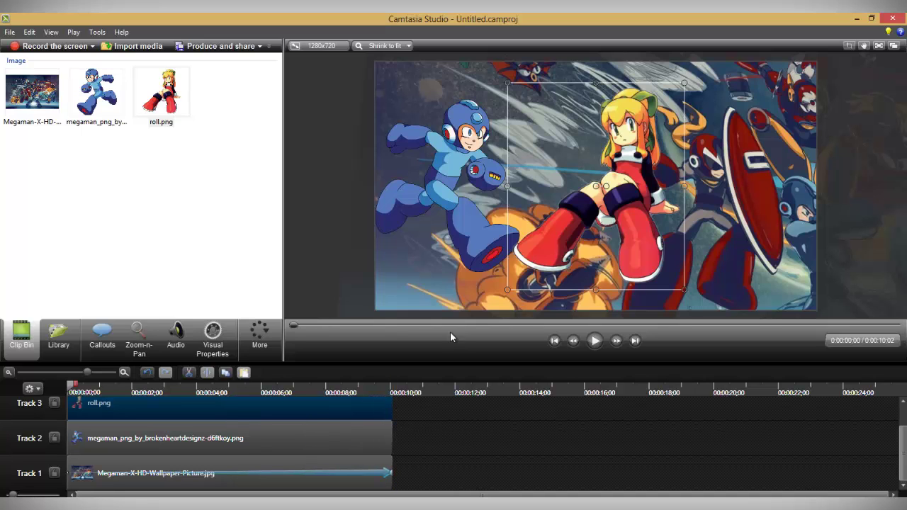
- Position Roll on the wallpaper's right at X 425, Y 2, scaled to 84%
{"action": "left_click_drag", "start_coordinate": [637, 184], "coordinate": [770, 185]}
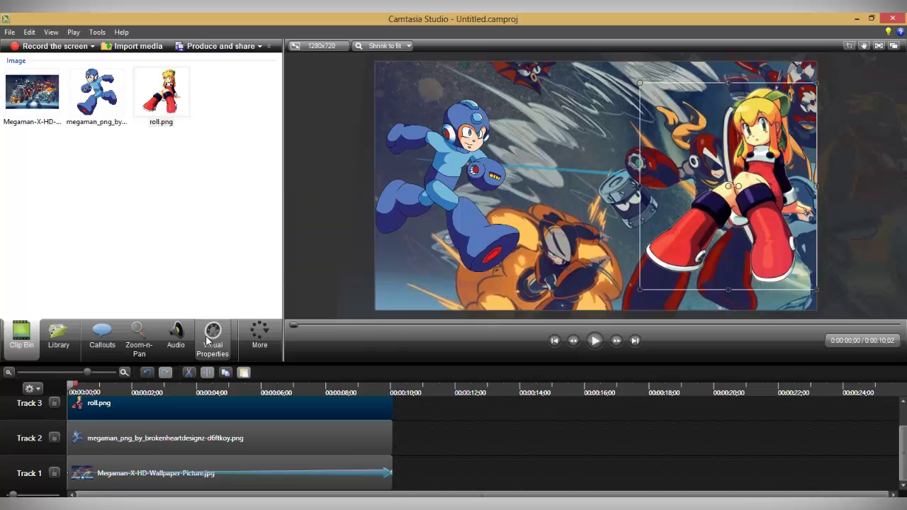
{"action": "left_click", "coordinate": [213, 339]}
{"action": "left_click", "coordinate": [67, 103]}
{"action": "left_click_drag", "start_coordinate": [63, 103], "coordinate": [62, 104]}
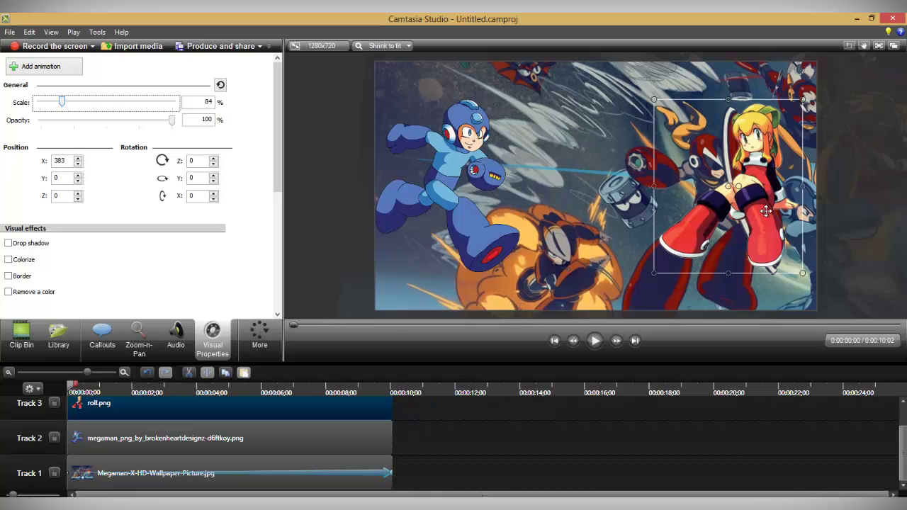
{"action": "left_click_drag", "start_coordinate": [765, 213], "coordinate": [779, 213]}
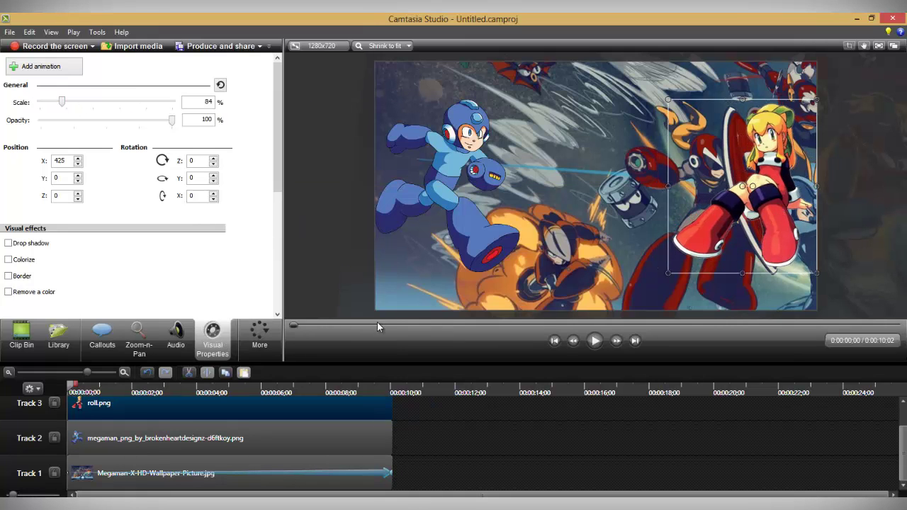
{"action": "left_click_drag", "start_coordinate": [778, 163], "coordinate": [779, 164]}
{"action": "scroll", "coordinate": [213, 439], "scroll_direction": "up", "scroll_amount": 1}
- Add one-second animations starting at 0:00 to the Roll and Mega Man clips
{"action": "left_click", "coordinate": [99, 394]}
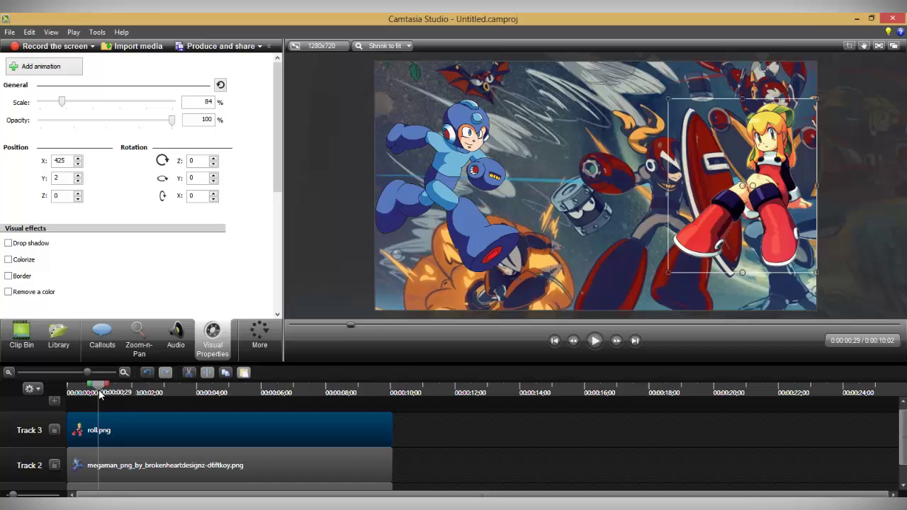
{"action": "left_click_drag", "start_coordinate": [100, 394], "coordinate": [111, 399]}
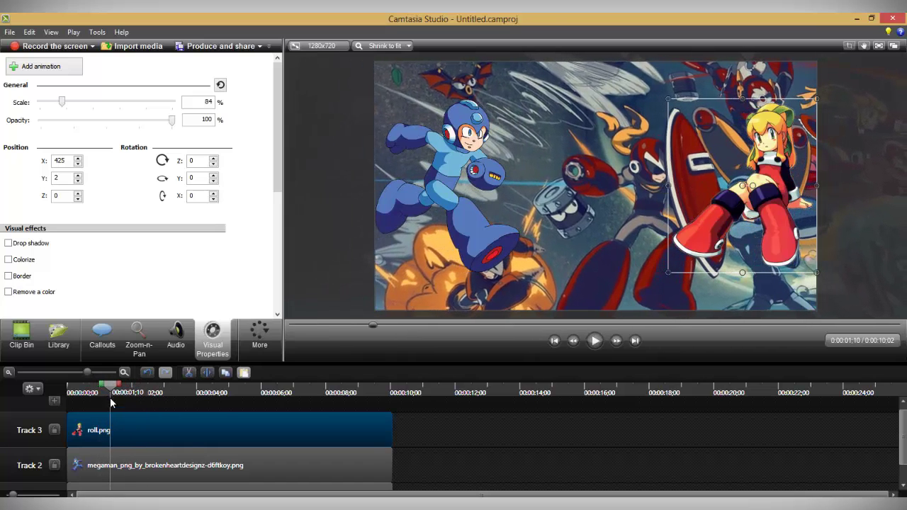
{"action": "left_click", "coordinate": [43, 67]}
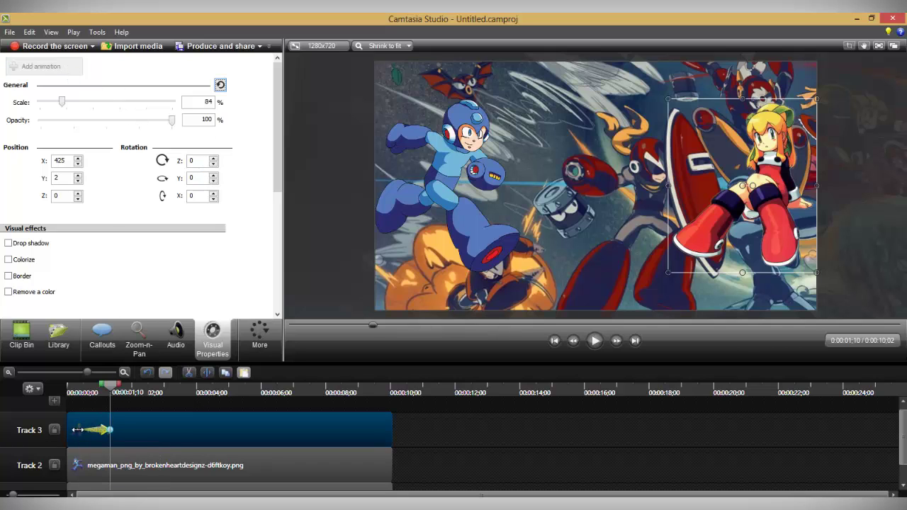
{"action": "left_click_drag", "start_coordinate": [78, 430], "coordinate": [68, 430]}
{"action": "scroll", "coordinate": [117, 445], "scroll_direction": "down", "scroll_amount": 1}
{"action": "left_click", "coordinate": [111, 447]}
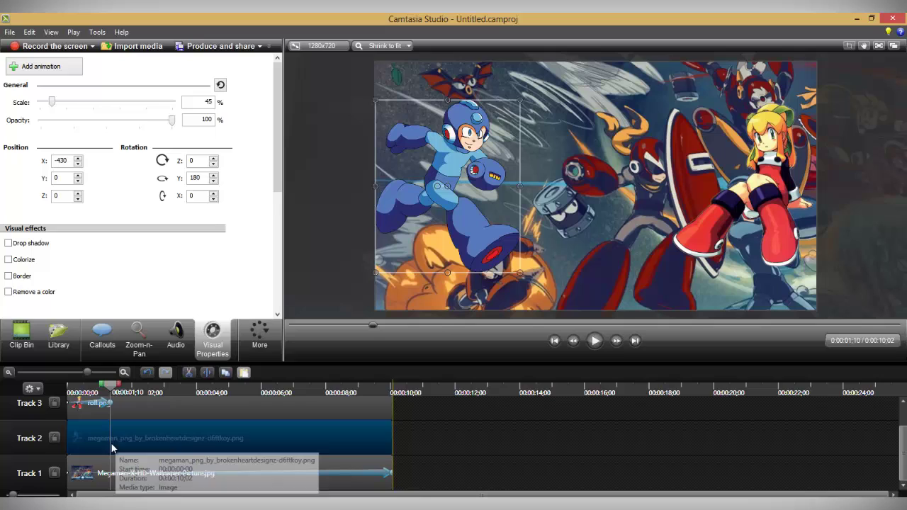
{"action": "left_click", "coordinate": [66, 72]}
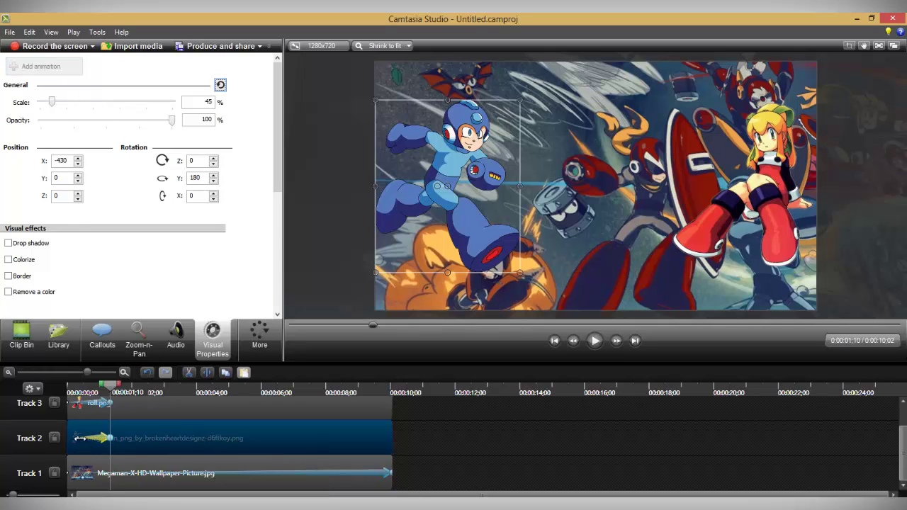
- Start Mega Man's animation at 0:00 with his opening Y rotation set to 225
{"action": "left_click_drag", "start_coordinate": [73, 438], "coordinate": [37, 444]}
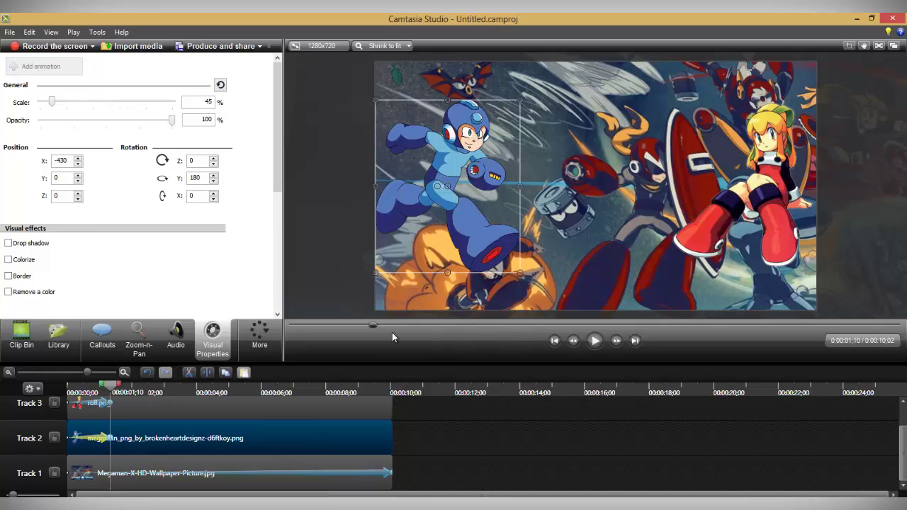
{"action": "left_click_drag", "start_coordinate": [374, 327], "coordinate": [272, 338]}
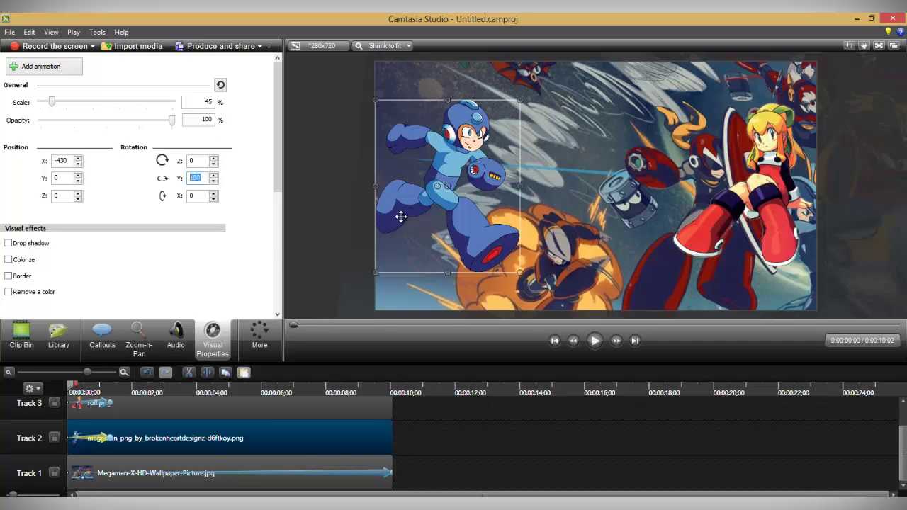
{"action": "type", "text": "225"}
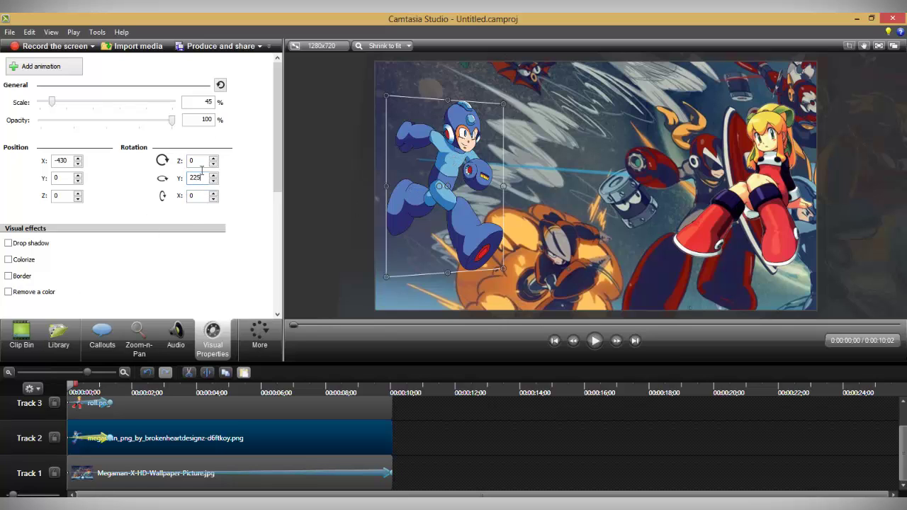
- Set both Roll and Mega Man to 0% opacity at the start so they fade in
{"action": "scroll", "coordinate": [83, 415], "scroll_direction": "up", "scroll_amount": 1}
{"action": "left_click", "coordinate": [83, 414]}
{"action": "left_click", "coordinate": [111, 436]}
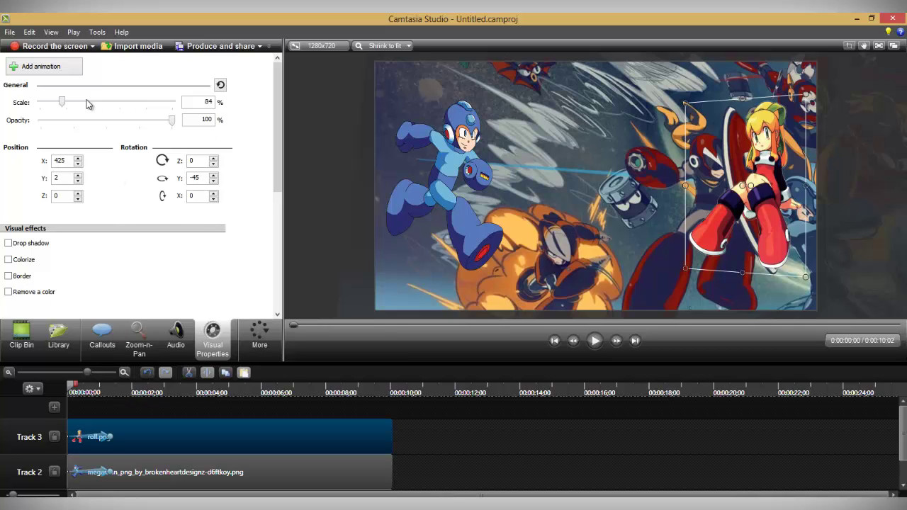
{"action": "left_click_drag", "start_coordinate": [173, 122], "coordinate": [40, 122]}
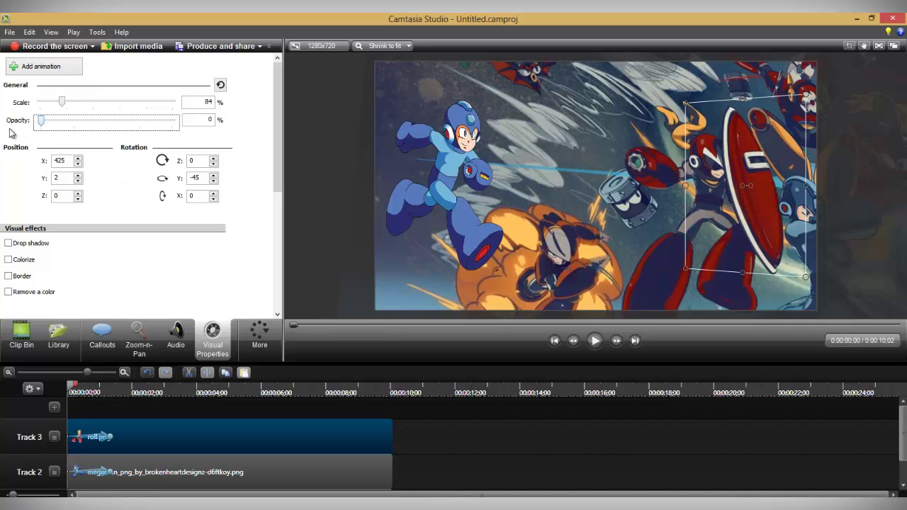
{"action": "left_click", "coordinate": [132, 471]}
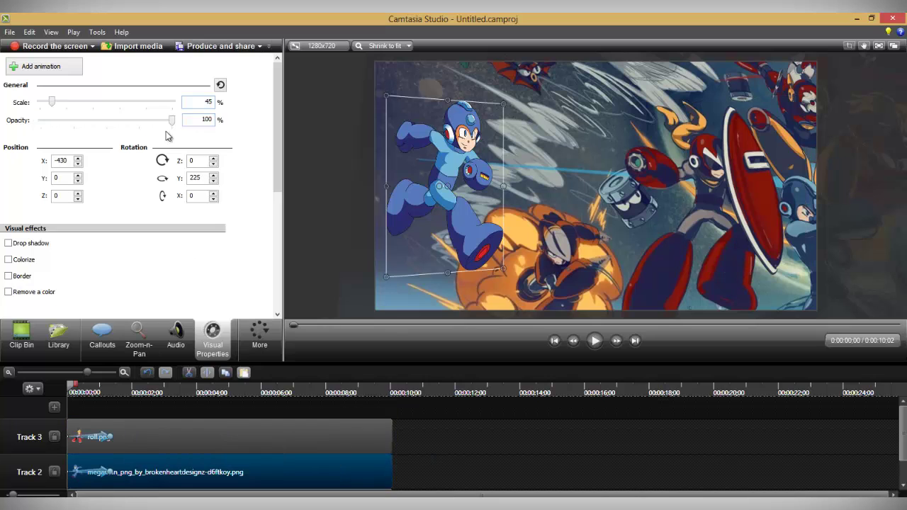
{"action": "left_click_drag", "start_coordinate": [173, 122], "coordinate": [40, 121]}
{"action": "left_click", "coordinate": [551, 347]}
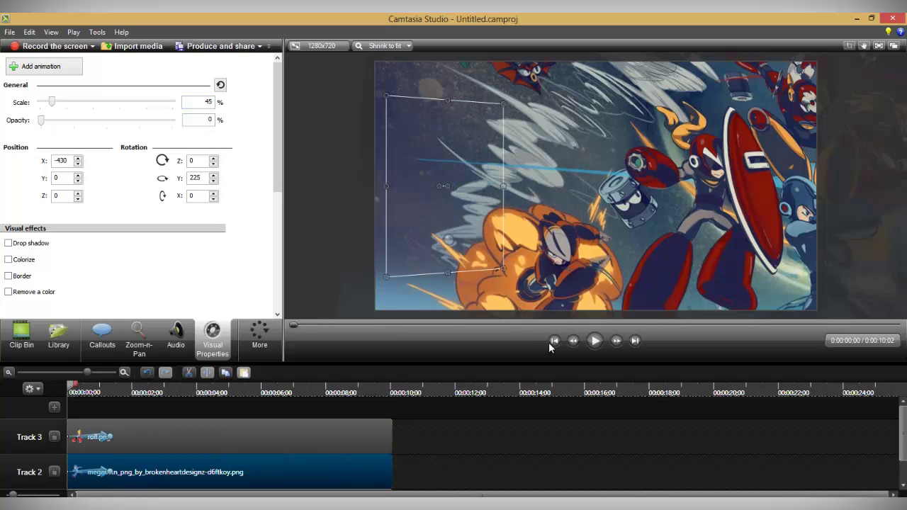
{"action": "left_click", "coordinate": [594, 341]}
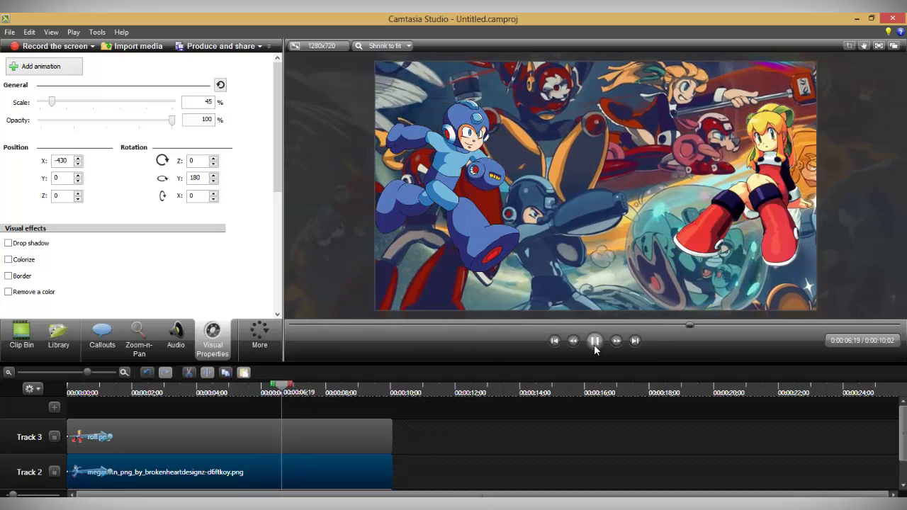
{"action": "left_click", "coordinate": [594, 340]}
{"action": "left_click", "coordinate": [571, 437]}
{"action": "key", "text": "ctrl+Home"}
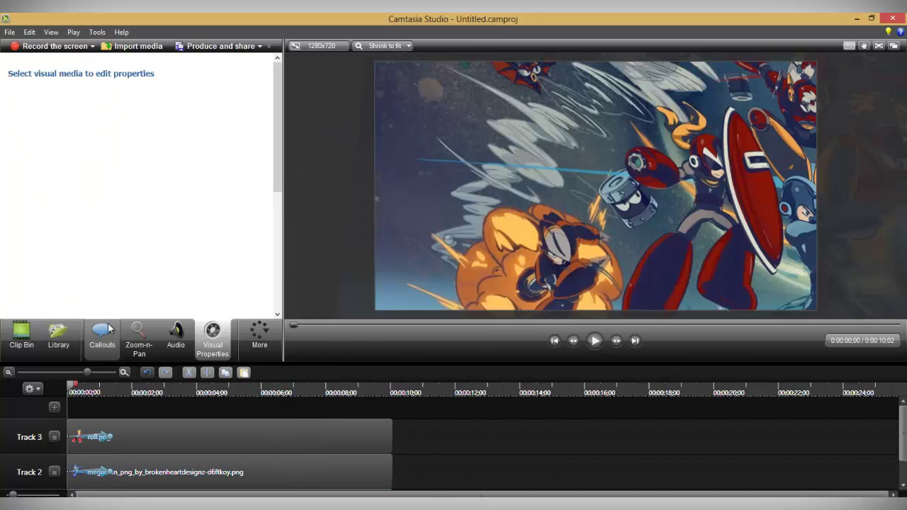
- Add a rounded-rectangle callout with no fill and no border
{"action": "left_click", "coordinate": [103, 333]}
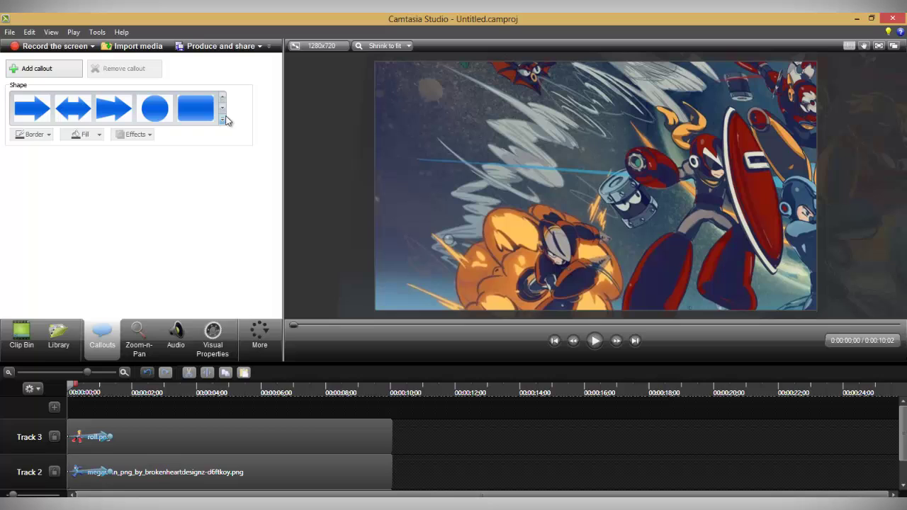
{"action": "left_click", "coordinate": [195, 107]}
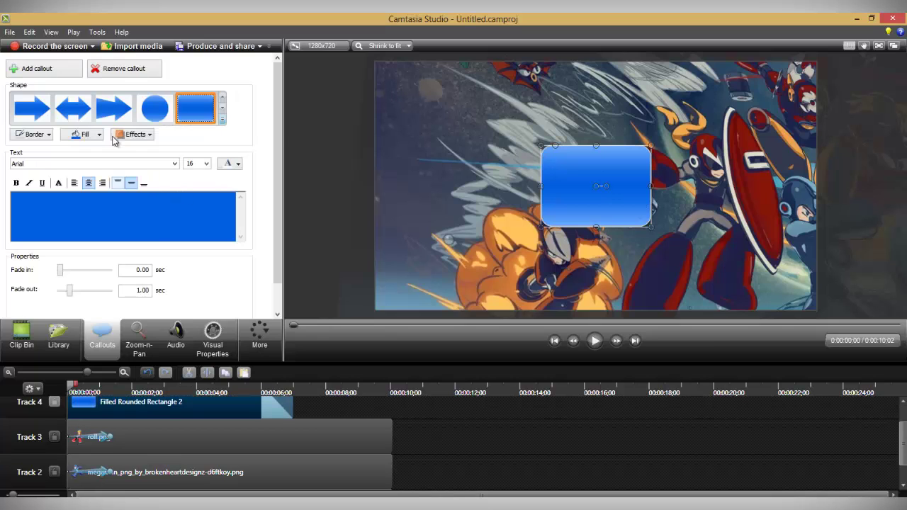
{"action": "left_click", "coordinate": [99, 134]}
{"action": "left_click", "coordinate": [85, 225]}
{"action": "left_click", "coordinate": [32, 134]}
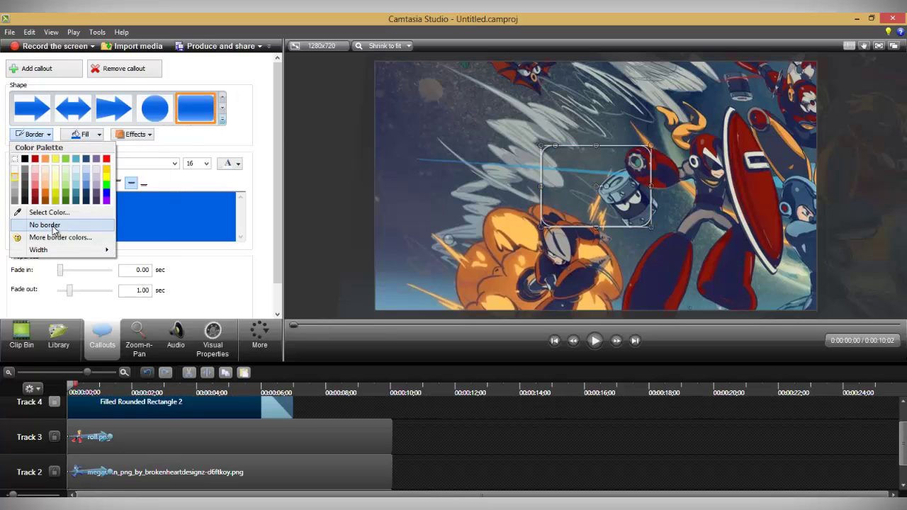
{"action": "left_click", "coordinate": [78, 225]}
- Set the callout text to AR DESTINE font at size 48
{"action": "left_click", "coordinate": [174, 164]}
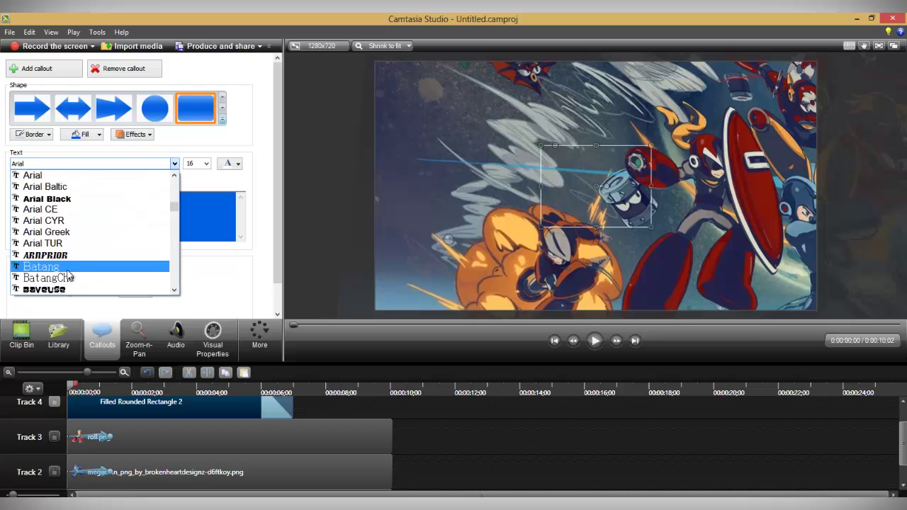
{"action": "scroll", "coordinate": [65, 244], "scroll_direction": "up", "scroll_amount": 4}
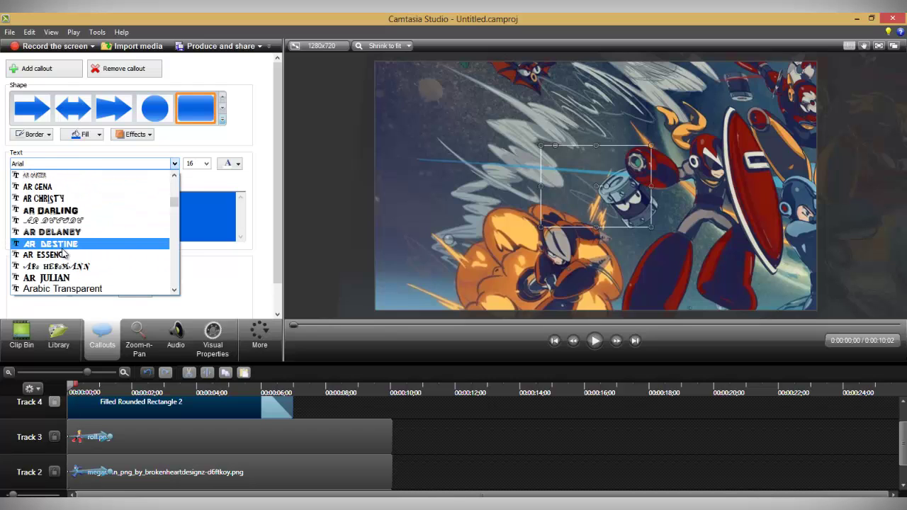
{"action": "left_click", "coordinate": [63, 243]}
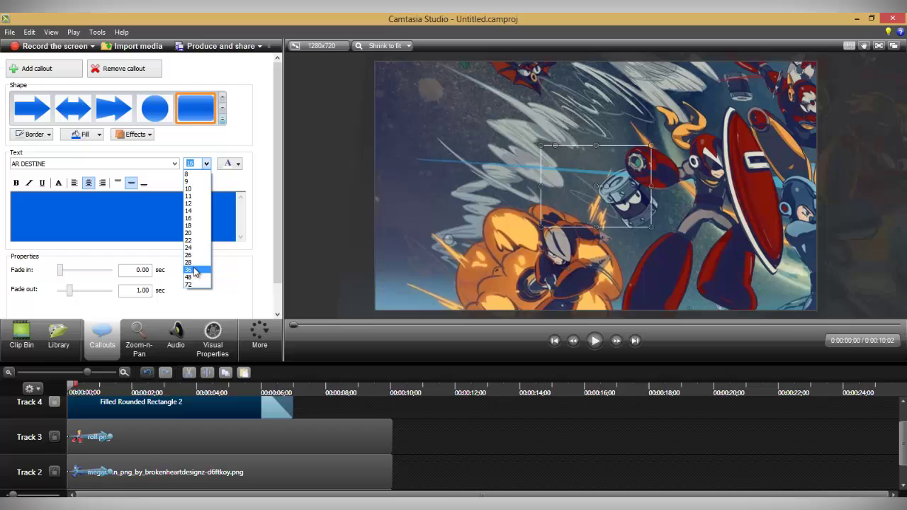
{"action": "left_click", "coordinate": [194, 281]}
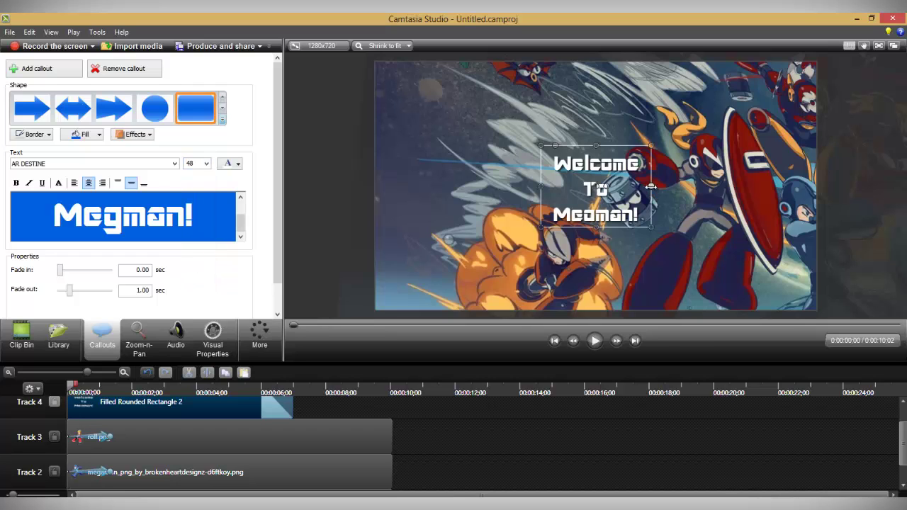
- Widen the title box so the text fits one line and move it near the top
{"action": "left_click_drag", "start_coordinate": [650, 186], "coordinate": [685, 184]}
{"action": "left_click_drag", "start_coordinate": [543, 191], "coordinate": [415, 186]}
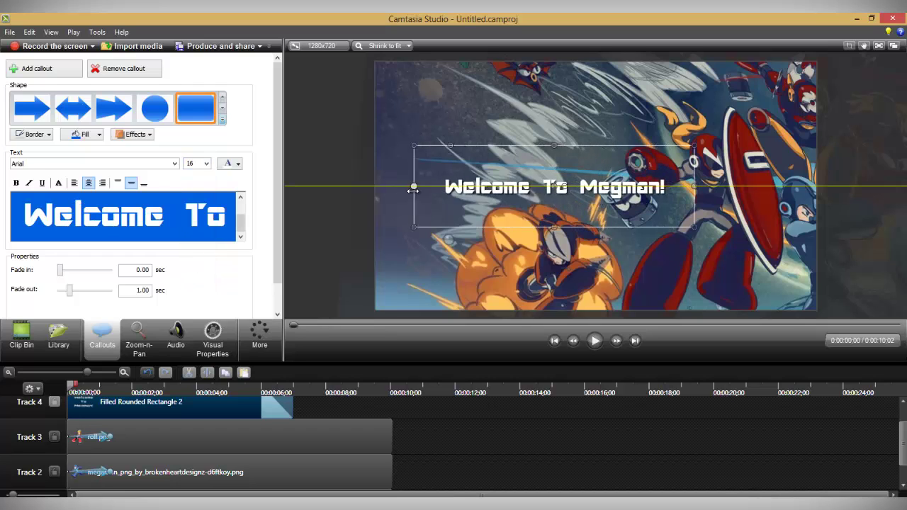
{"action": "left_click_drag", "start_coordinate": [555, 189], "coordinate": [588, 119]}
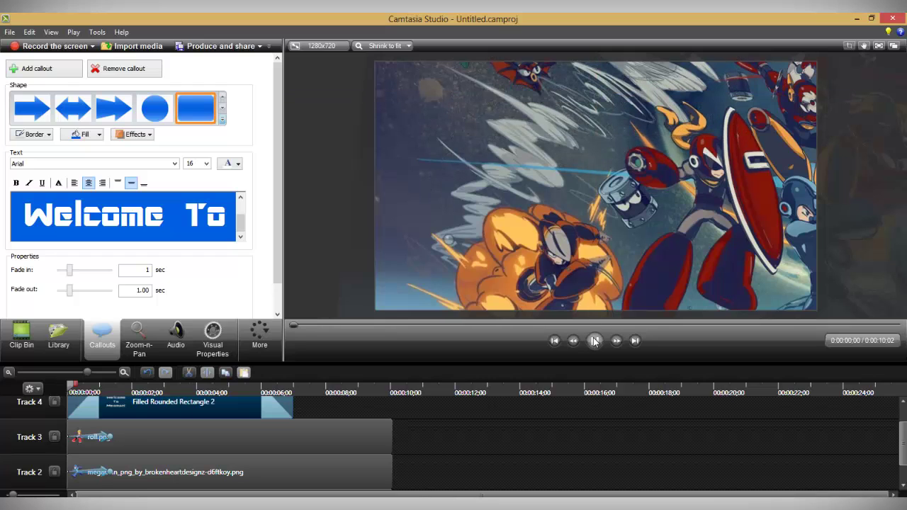
{"action": "left_click", "coordinate": [594, 341]}
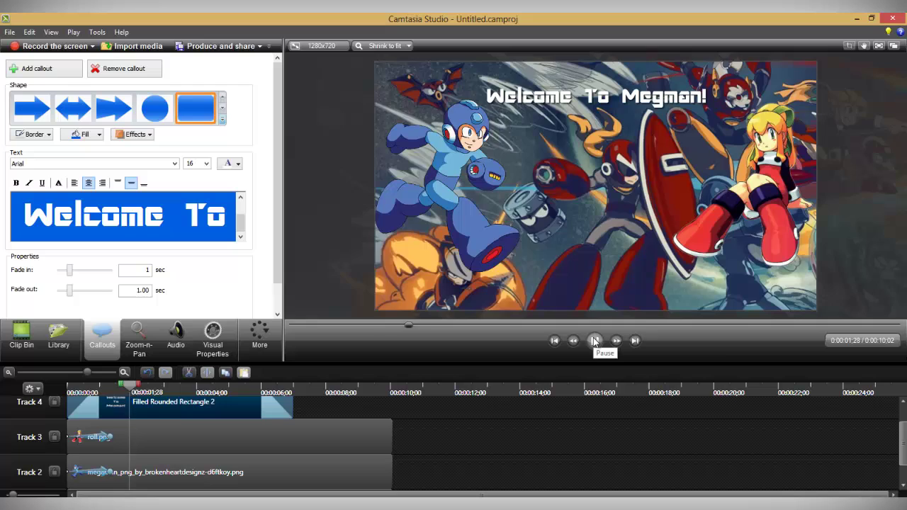
{"action": "left_click", "coordinate": [594, 341]}
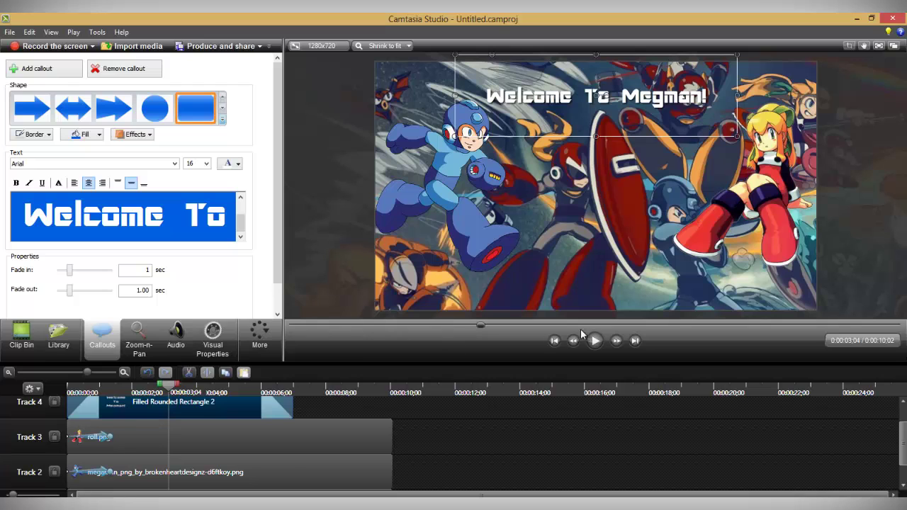
{"action": "left_click", "coordinate": [554, 341]}
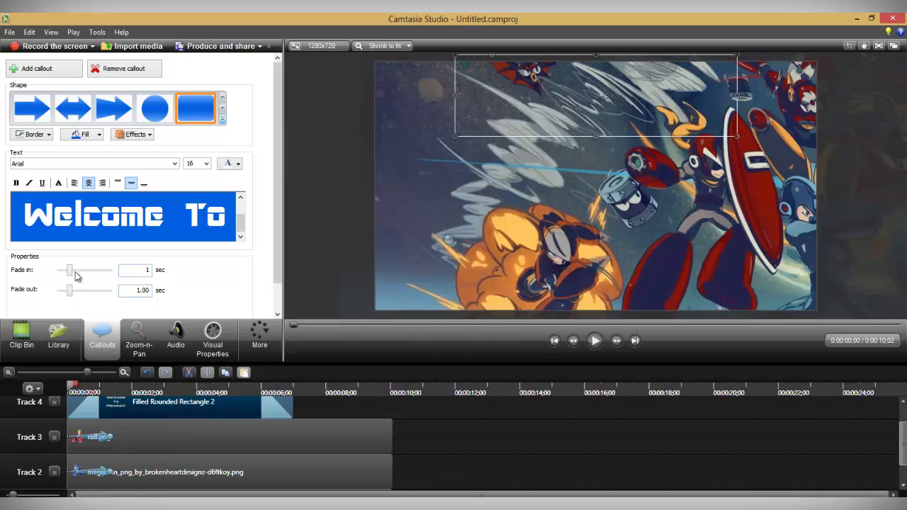
- Zero the title's fades and stretch its clip from 0:00 to 10;02
{"action": "left_click_drag", "start_coordinate": [71, 275], "coordinate": [24, 294]}
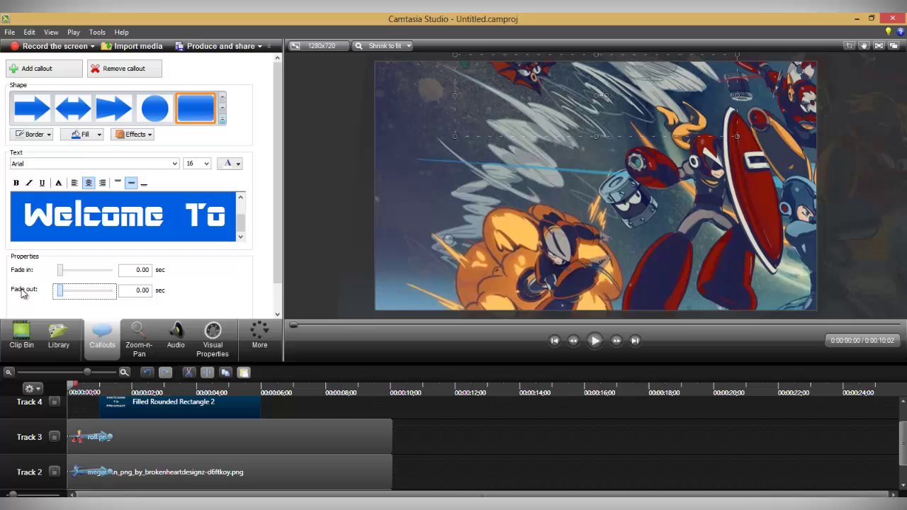
{"action": "left_click_drag", "start_coordinate": [213, 410], "coordinate": [392, 401]}
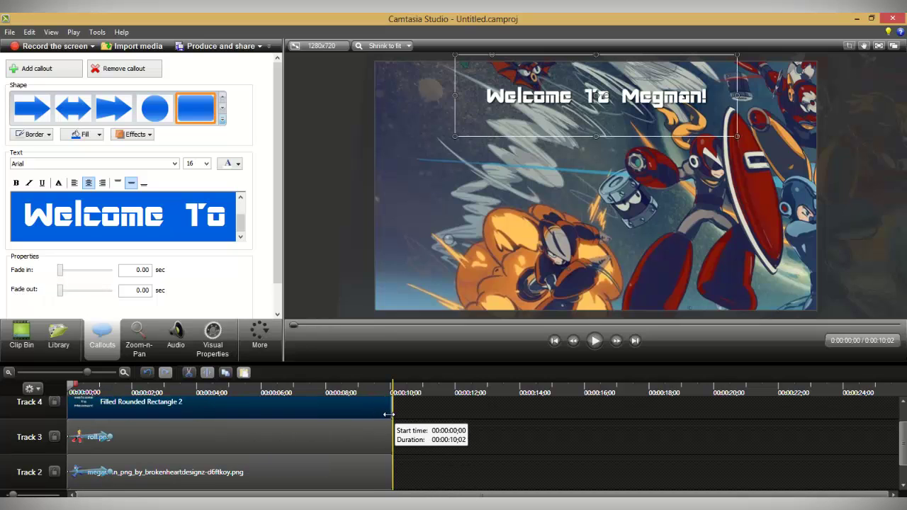
- Add a title animation ending at 1;10 with Position X set to 45
{"action": "left_click", "coordinate": [224, 349]}
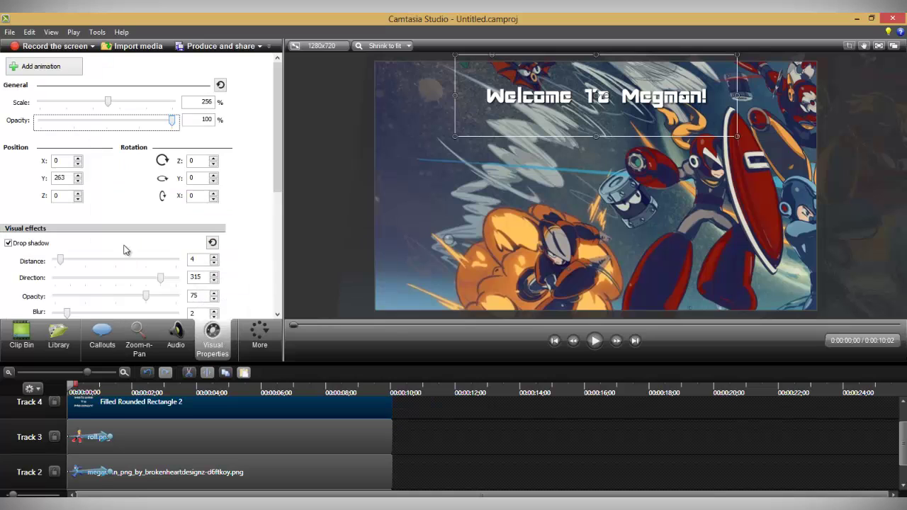
{"action": "left_click", "coordinate": [110, 387]}
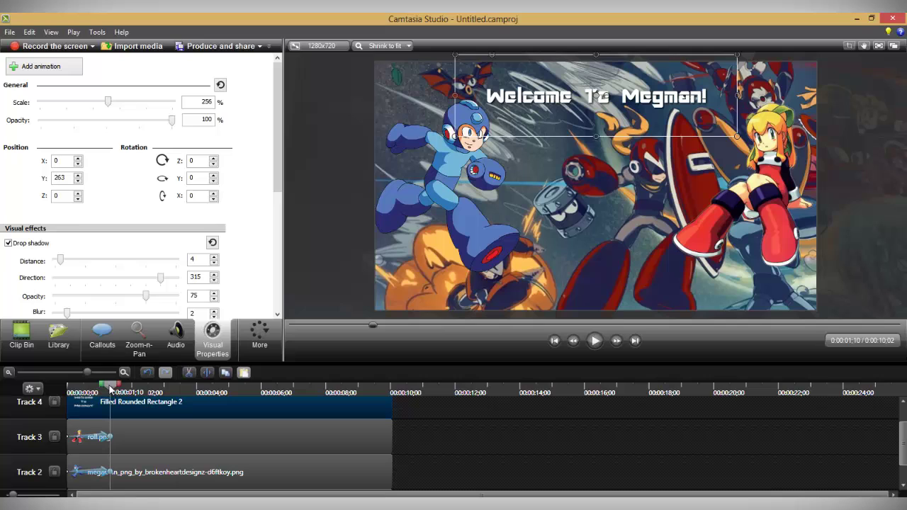
{"action": "left_click", "coordinate": [61, 69]}
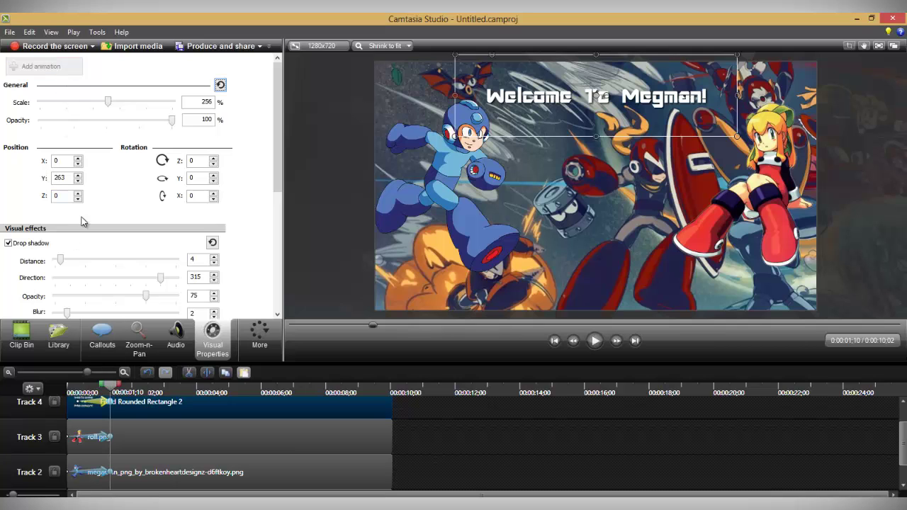
{"action": "left_click", "coordinate": [81, 406]}
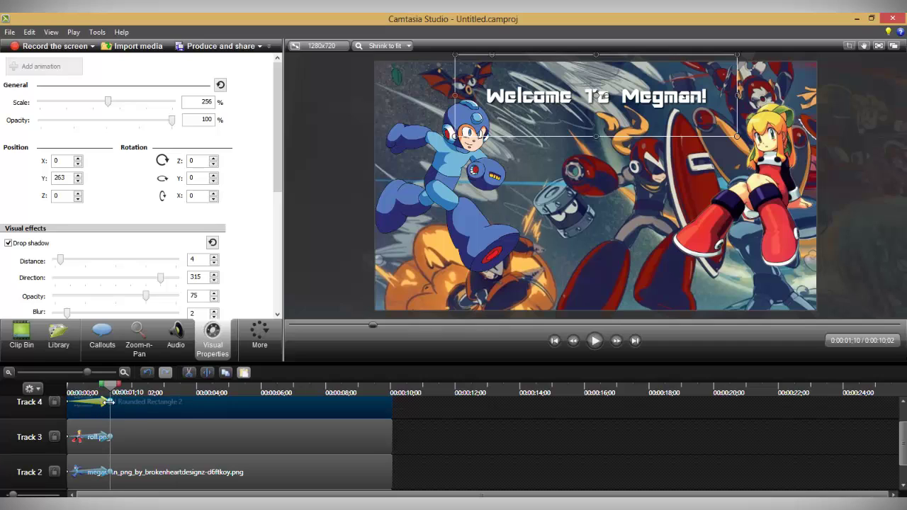
{"action": "double_click", "coordinate": [62, 161]}
{"action": "type", "text": "110"}
{"action": "key", "text": "BackSpace"}
{"action": "key", "text": "BackSpace"}
{"action": "key", "text": "BackSpace"}
{"action": "type", "text": "45"}
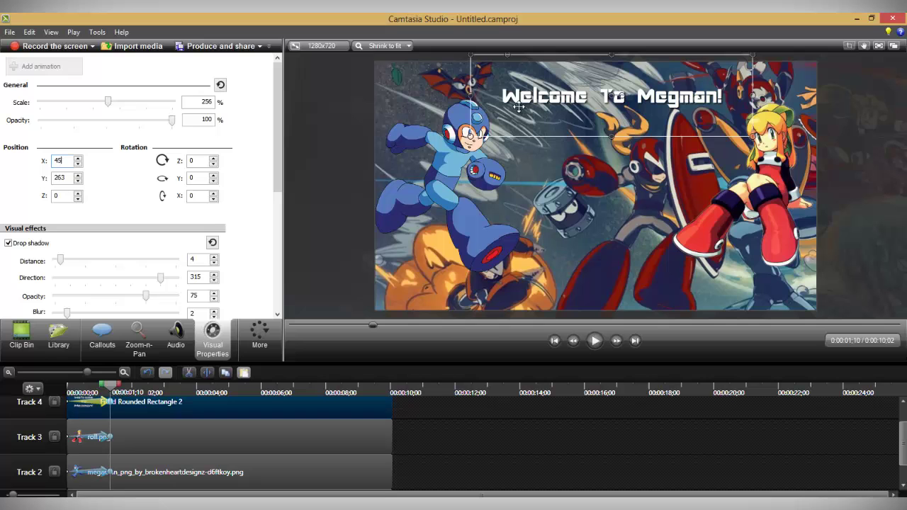
- Give the title 0% opacity at the start and preview its fade-in
{"action": "left_click", "coordinate": [556, 343]}
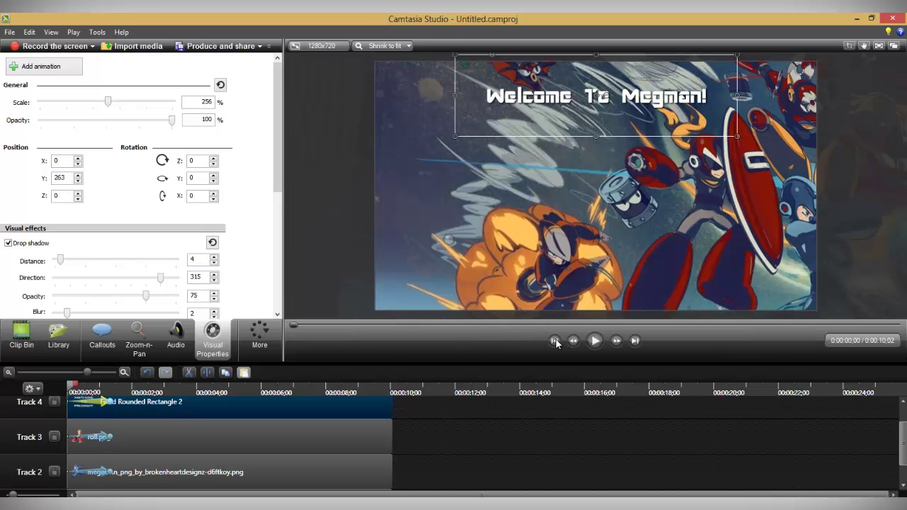
{"action": "left_click", "coordinate": [596, 342]}
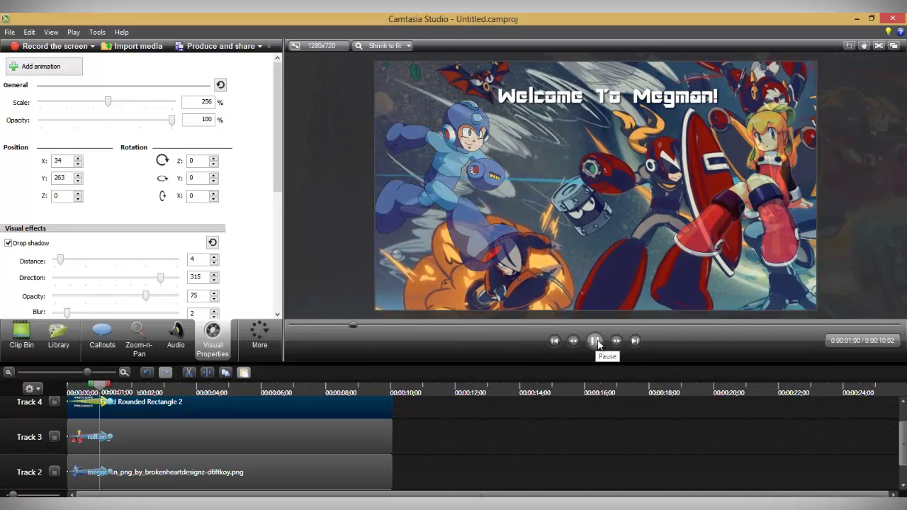
{"action": "left_click", "coordinate": [554, 341]}
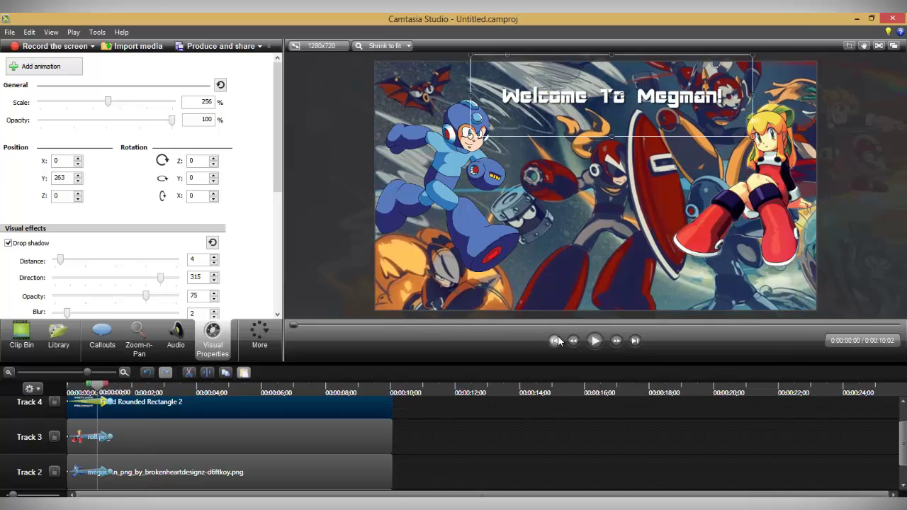
{"action": "left_click_drag", "start_coordinate": [175, 124], "coordinate": [29, 126]}
{"action": "left_click", "coordinate": [591, 341]}
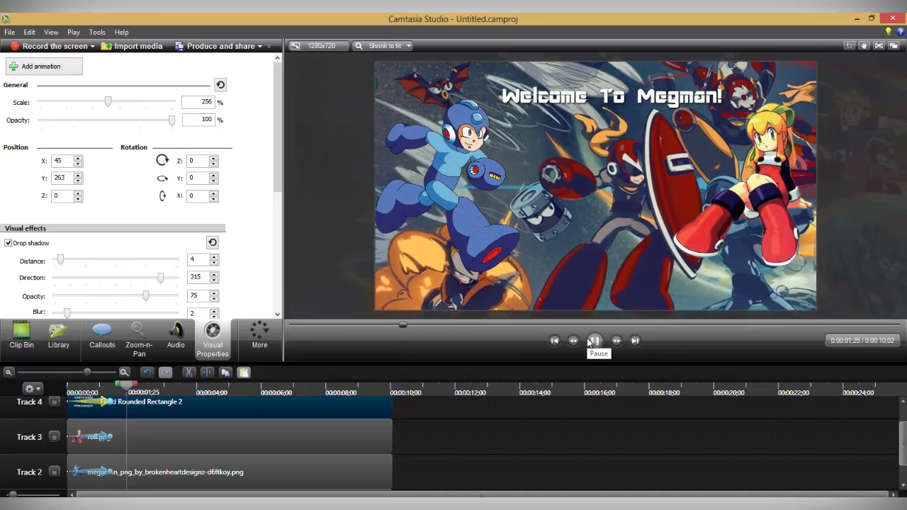
{"action": "left_click", "coordinate": [593, 340]}
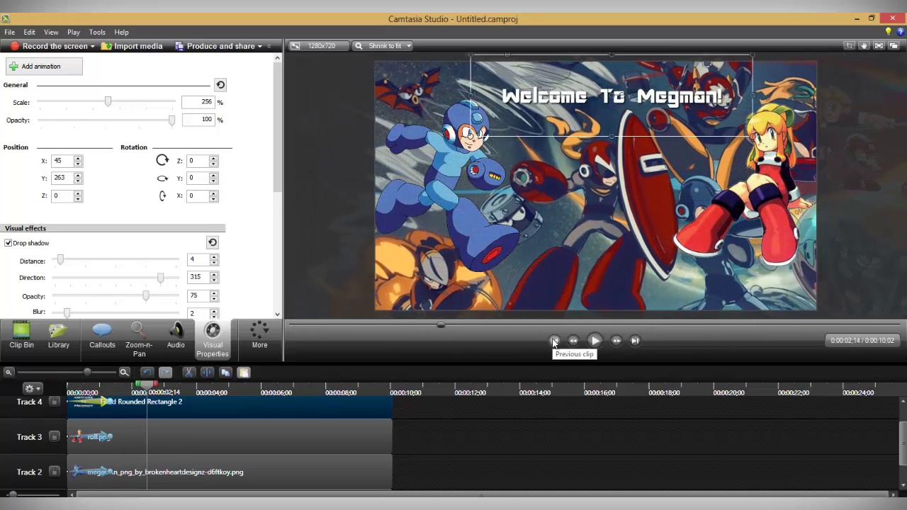
- Start the title at -45 Y rotation, preview the animation, and jump to the end
{"action": "left_click", "coordinate": [554, 341]}
{"action": "type", "text": "-45"}
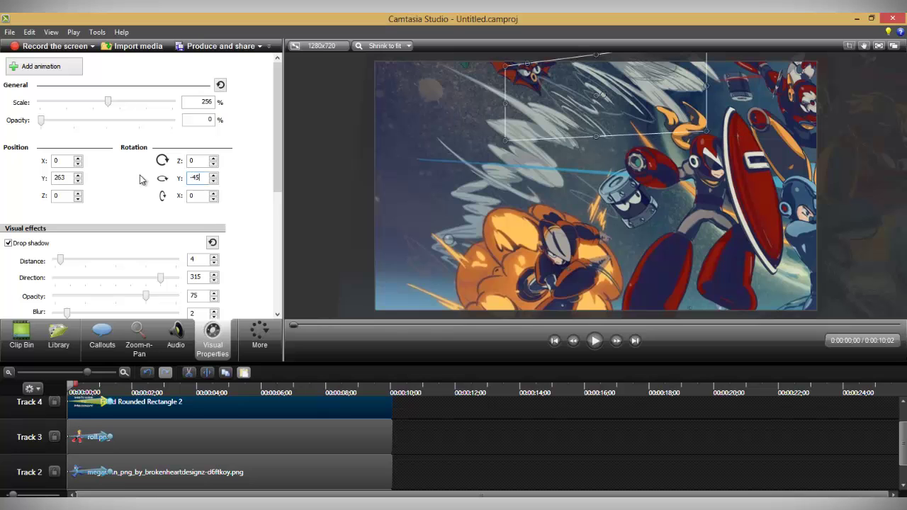
{"action": "left_click", "coordinate": [595, 341]}
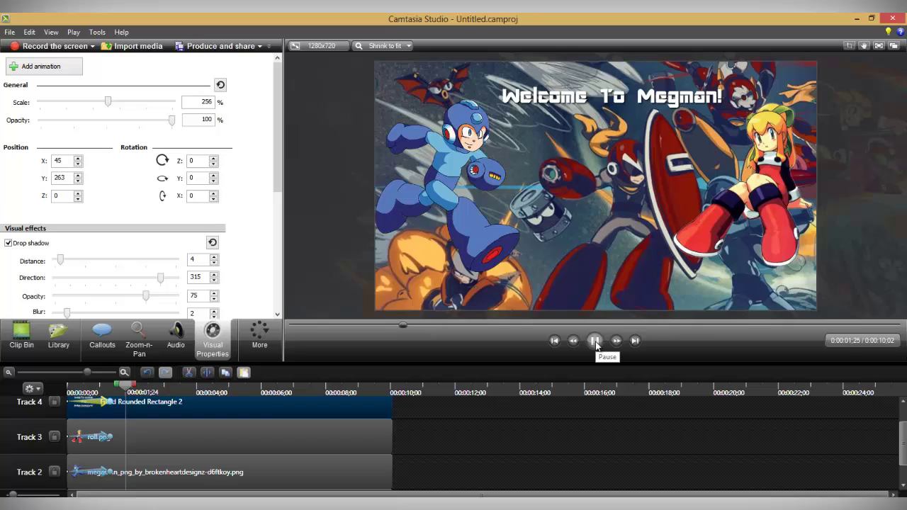
{"action": "left_click", "coordinate": [595, 340]}
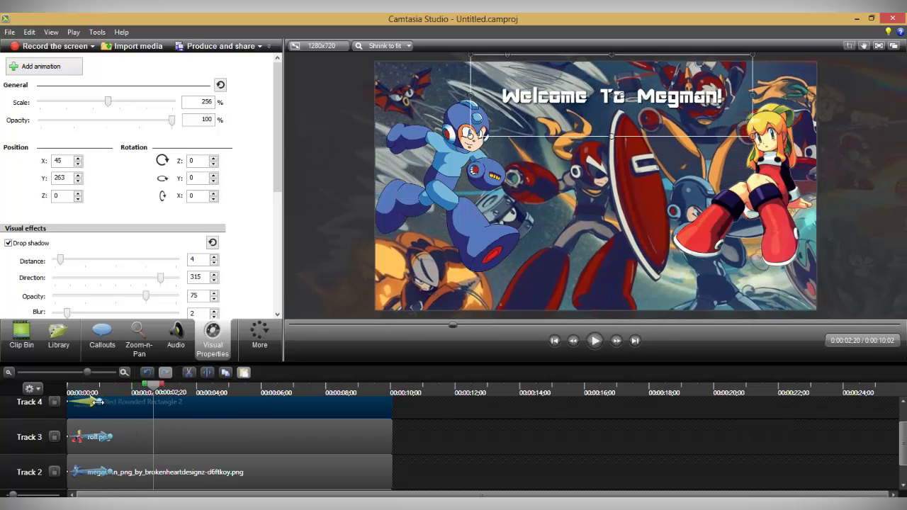
{"action": "left_click", "coordinate": [554, 341]}
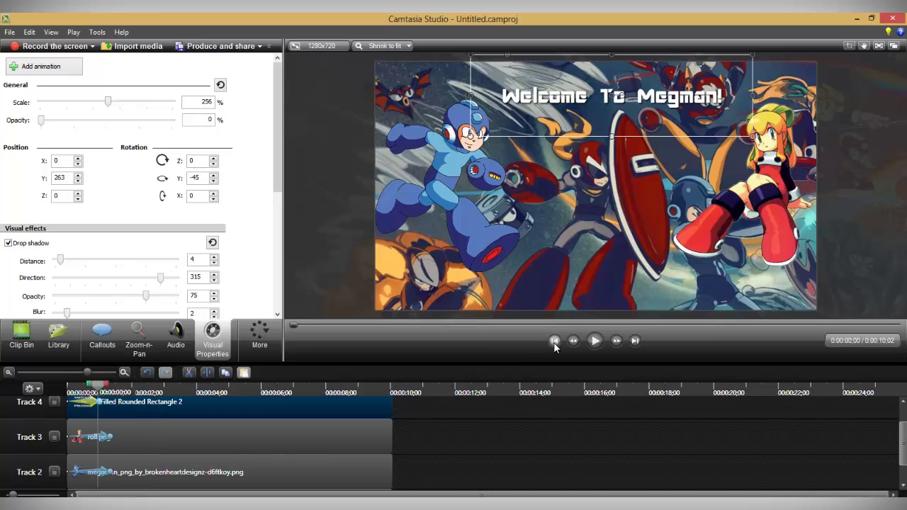
{"action": "left_click", "coordinate": [595, 340]}
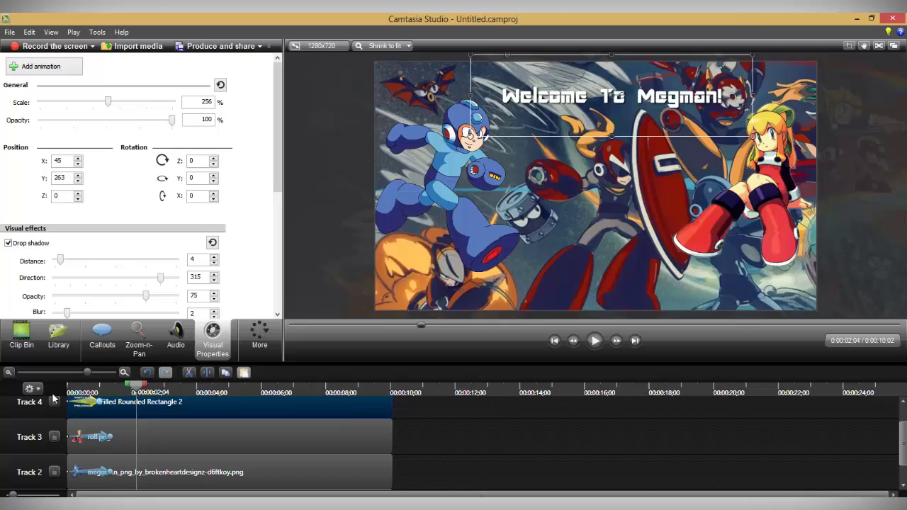
{"action": "left_click", "coordinate": [393, 393]}
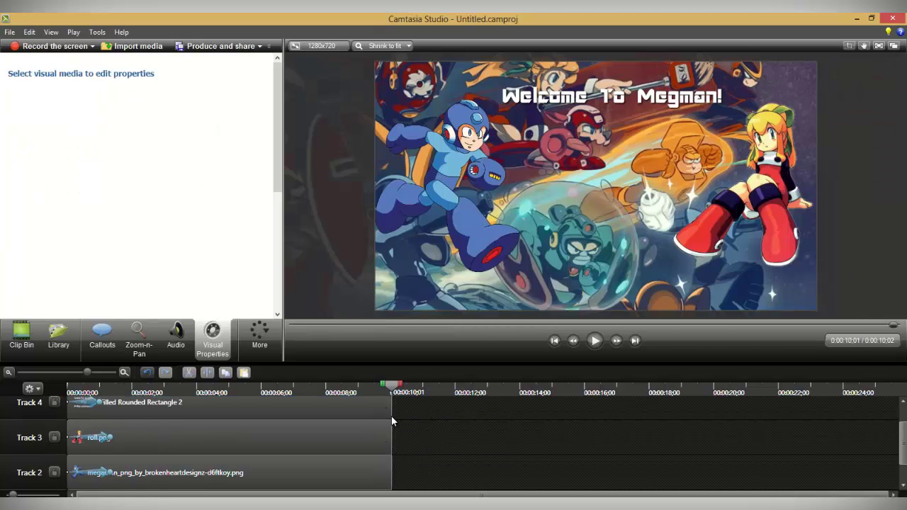
- Inspect the closing animations on the title (Track 4) and Roll (Track 3) clips
{"action": "scroll", "coordinate": [410, 427], "scroll_direction": "up", "scroll_amount": 1}
{"action": "left_click", "coordinate": [375, 438]}
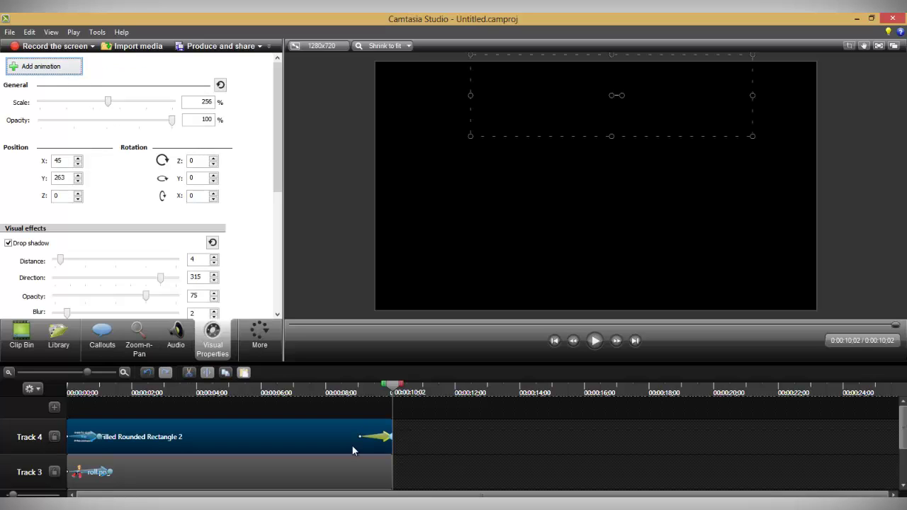
{"action": "left_click", "coordinate": [381, 463]}
{"action": "left_click", "coordinate": [512, 435]}
{"action": "scroll", "coordinate": [461, 443], "scroll_direction": "down", "scroll_amount": 1}
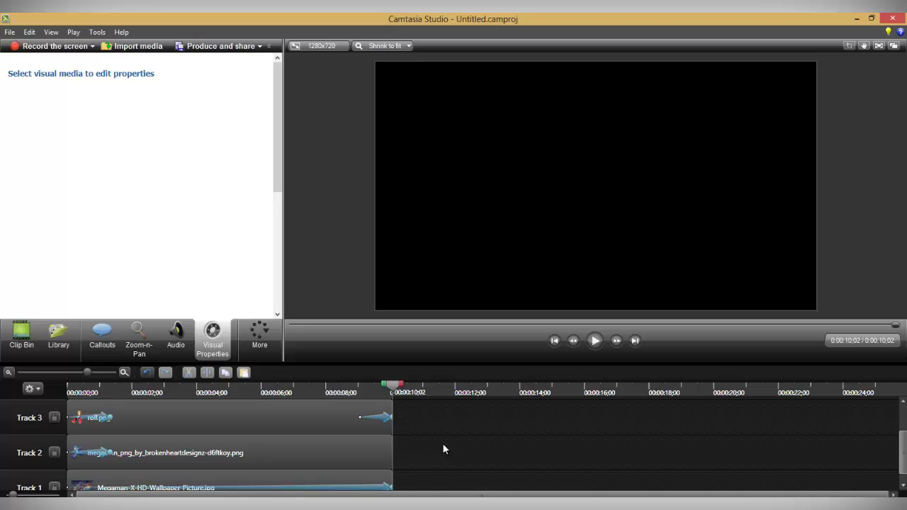
{"action": "scroll", "coordinate": [470, 441], "scroll_direction": "up", "scroll_amount": 1}
{"action": "left_click", "coordinate": [370, 444]}
- Check the Mega Man clip's closing animation on Track 2, then rewind to the start
{"action": "left_click", "coordinate": [375, 473]}
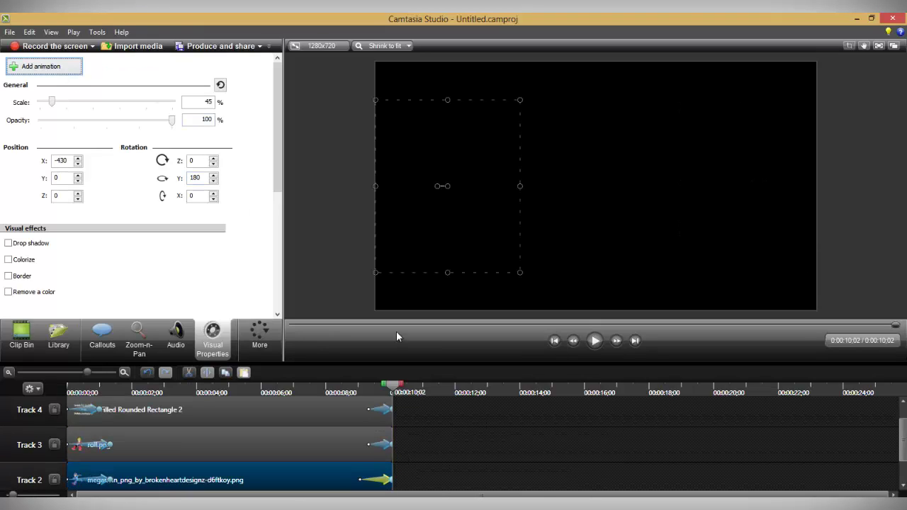
{"action": "left_click", "coordinate": [433, 486]}
{"action": "scroll", "coordinate": [318, 473], "scroll_direction": "down", "scroll_amount": 1}
{"action": "scroll", "coordinate": [415, 439], "scroll_direction": "up", "scroll_amount": 1}
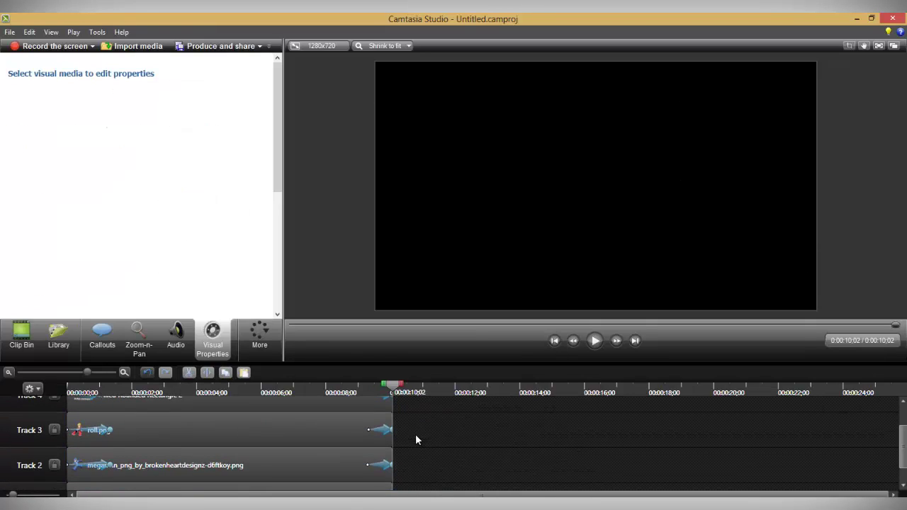
{"action": "left_click", "coordinate": [328, 468]}
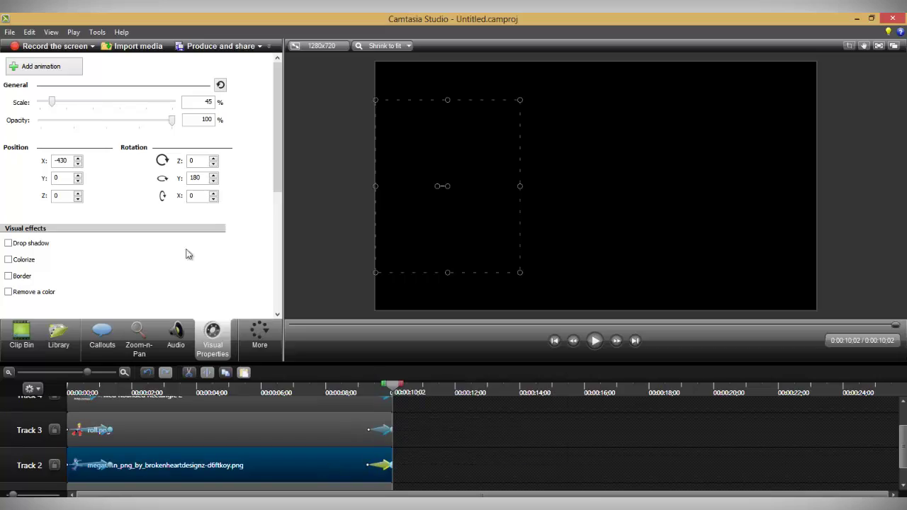
{"action": "left_click", "coordinate": [555, 343]}
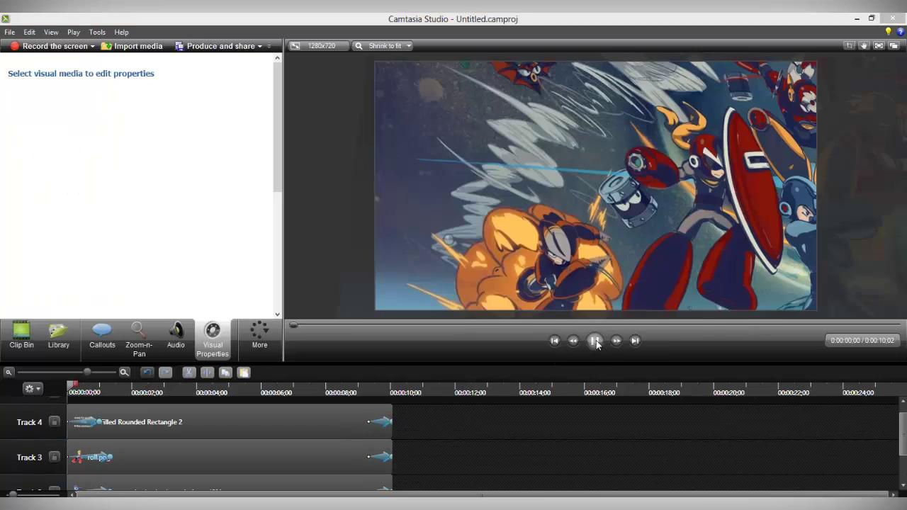